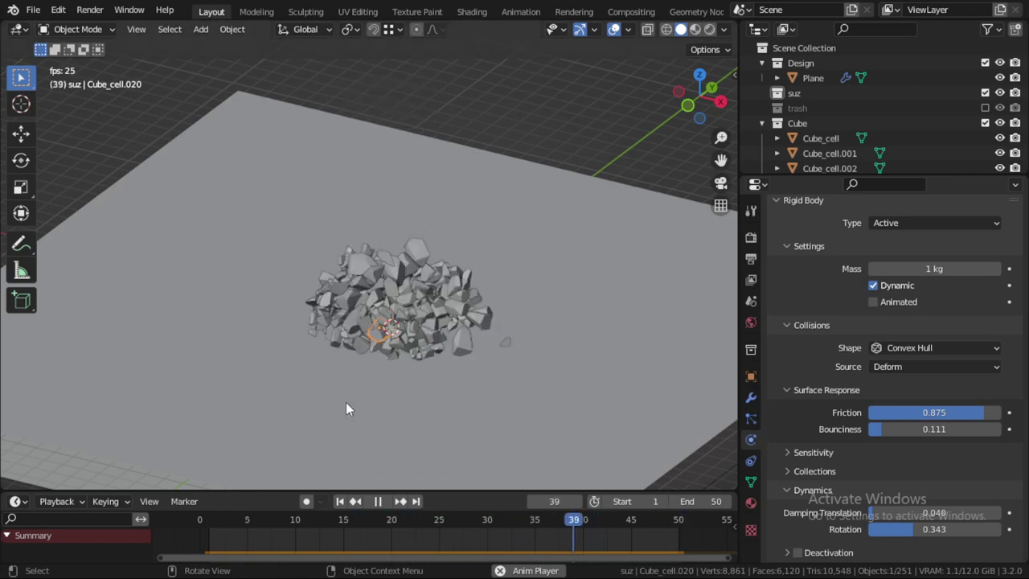
Choose File > New > General to replace the finished fracture scene with a fresh file
click(33, 11)
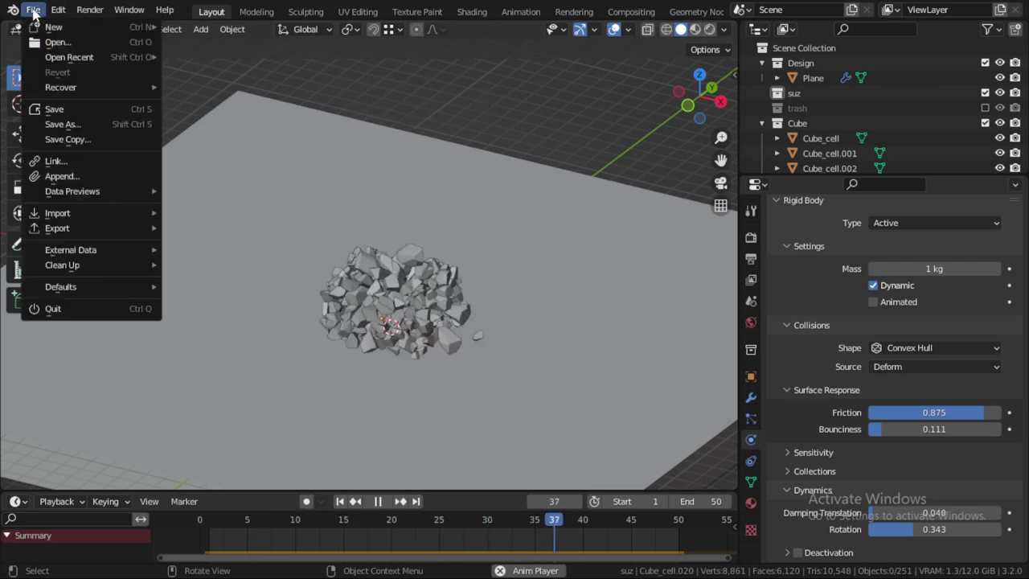
mouse_move(53, 26)
click(197, 27)
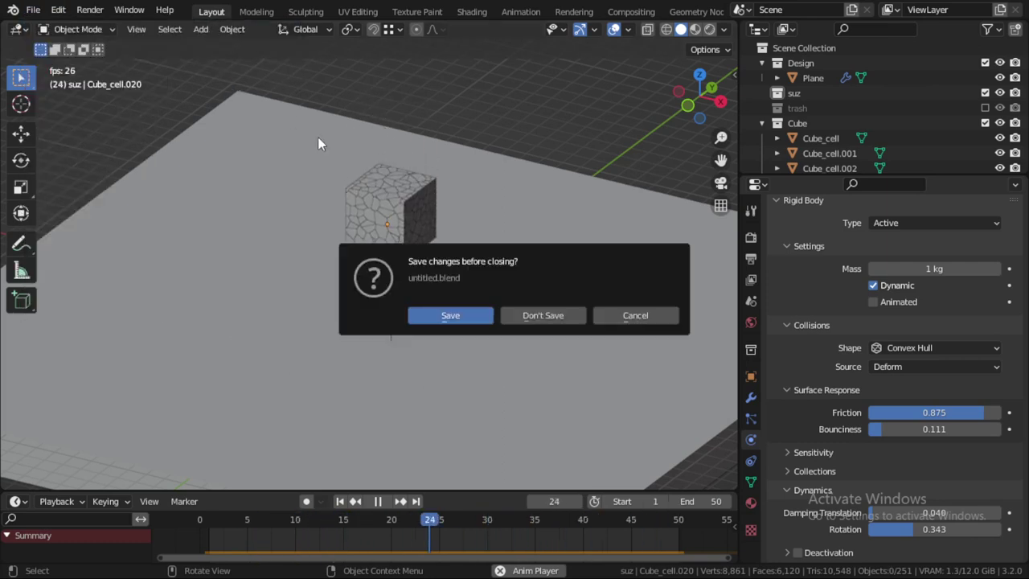
Discard the old scene and, in front orthographic view, add a cube raised above the origin
click(543, 317)
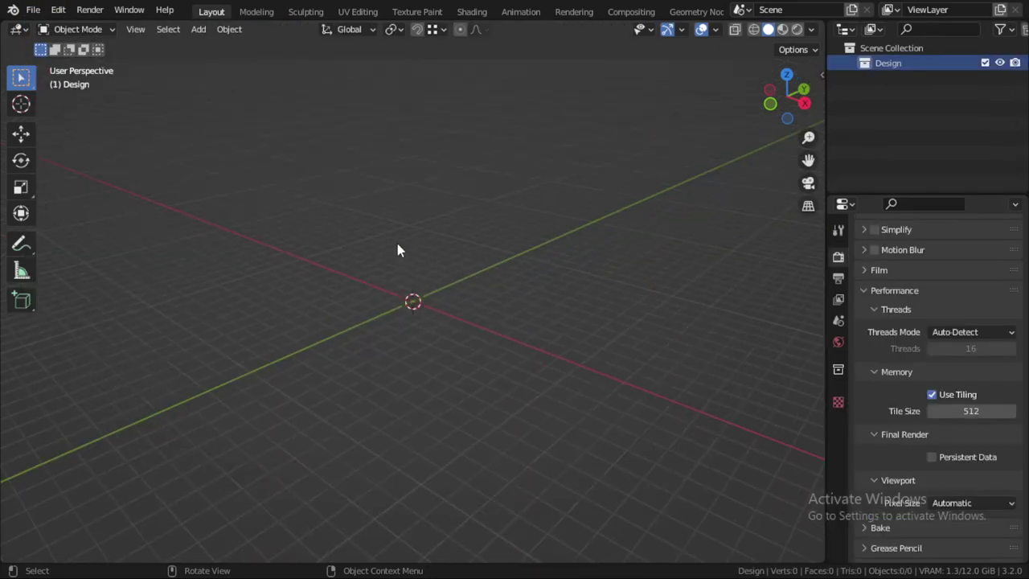
key(KP_1)
key(KP_5)
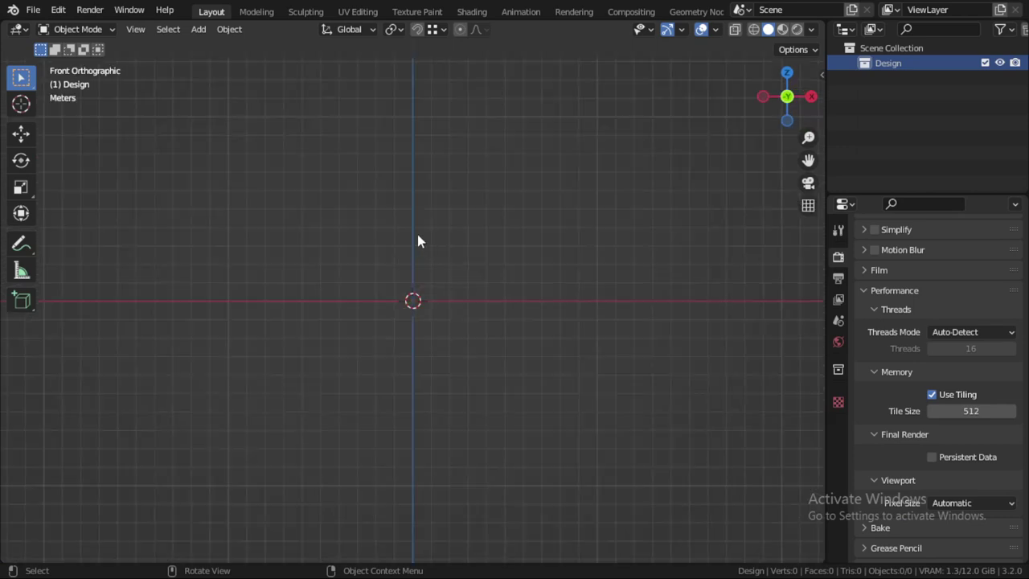
key(shift+a)
mouse_move(418, 235)
click(496, 245)
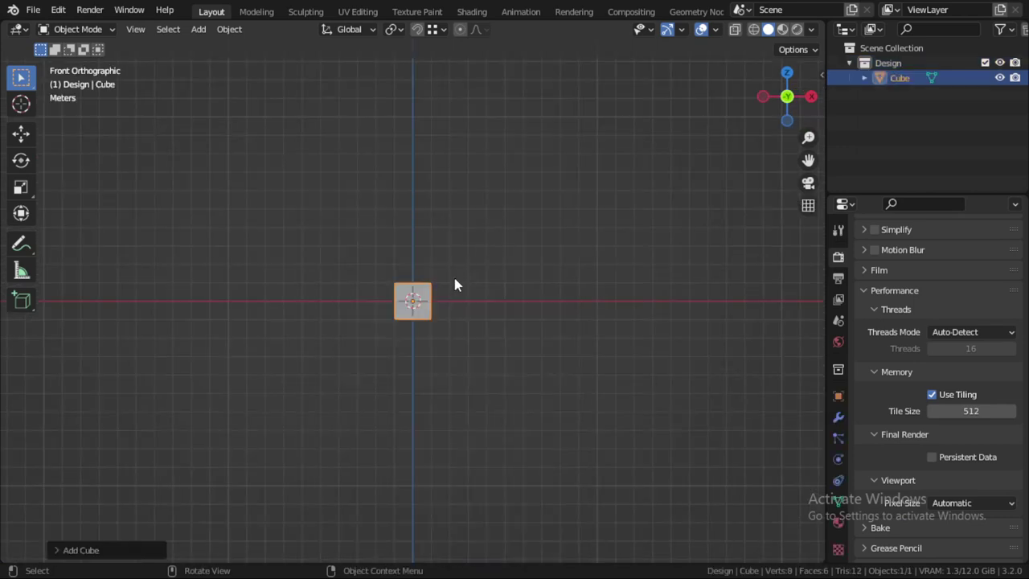
key(g)
key(z)
click(429, 115)
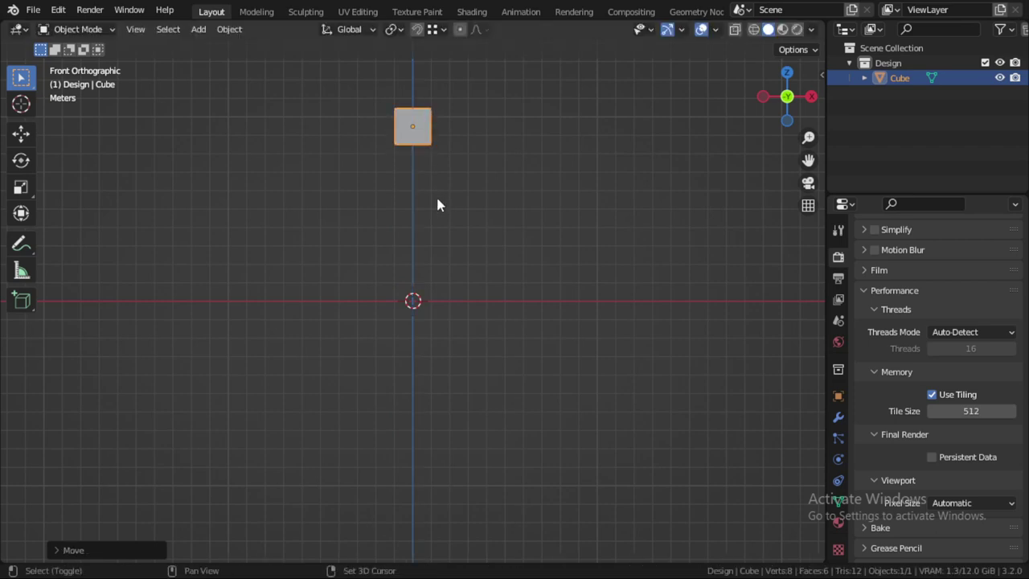
Add a plane beneath the cube and scale it up into a wide ground
key(shift+a)
mouse_move(439, 198)
click(498, 198)
key(s)
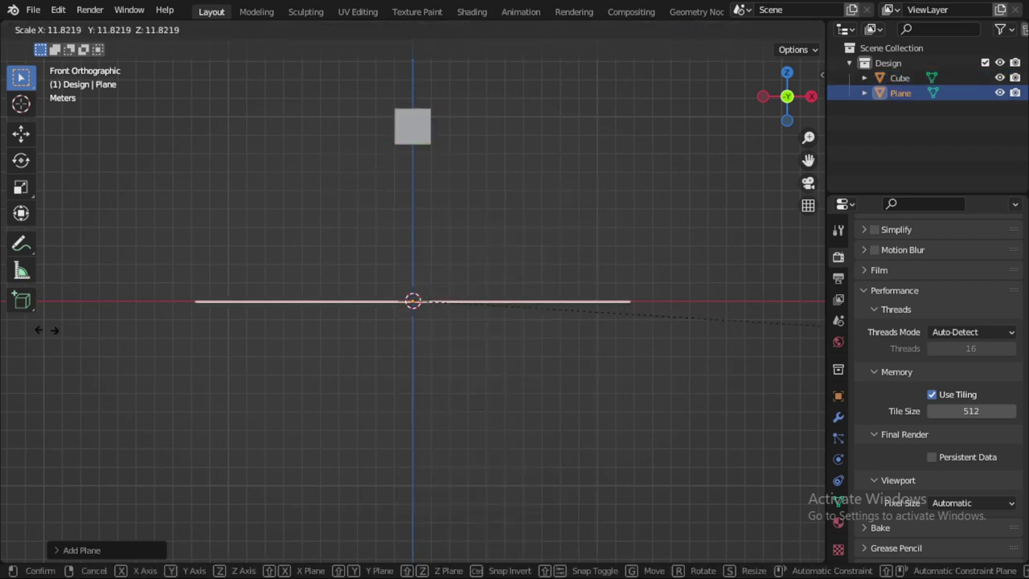
click(135, 338)
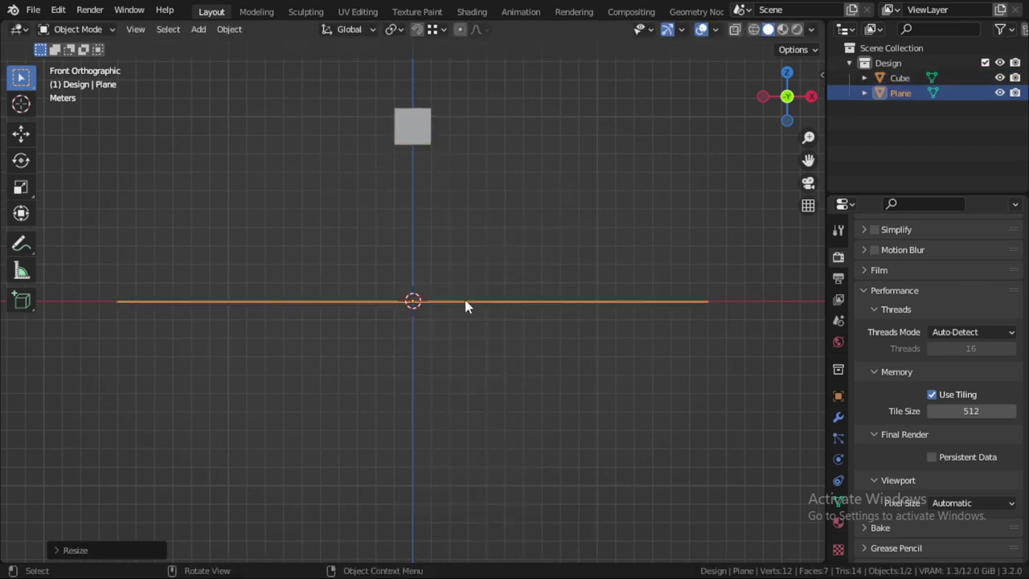
Enable the Object: Cell Fracture add-on in Preferences > Add-ons, searching 'cel'
click(63, 12)
click(134, 220)
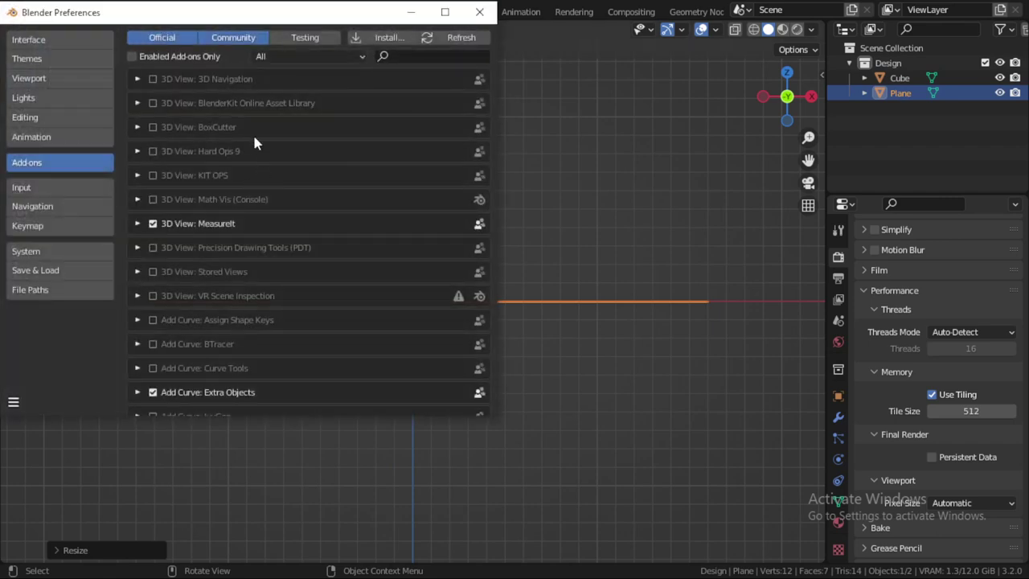
click(406, 57)
text(cell)
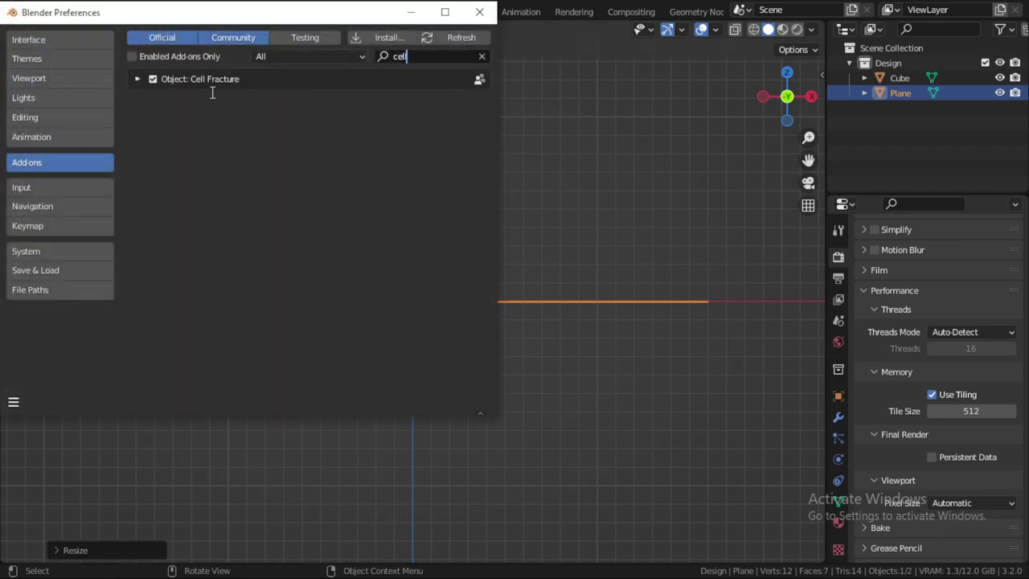
click(153, 80)
Close Preferences, select the cube and move it left along the X axis in front view
click(479, 12)
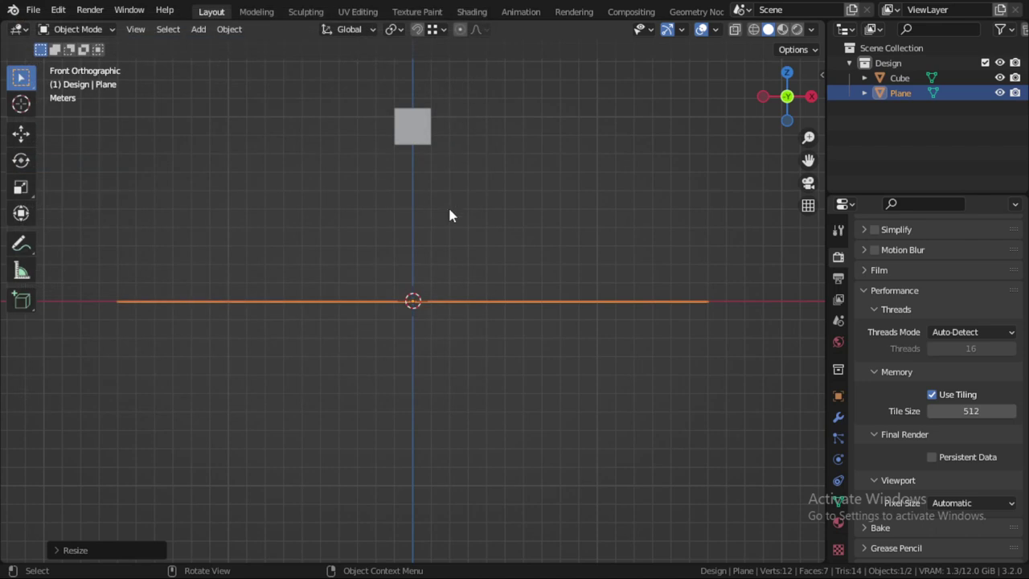
middle_drag(468, 215, 450, 237)
click(431, 145)
scroll(450, 228, up, 5)
scroll(478, 178, down, 4)
scroll(455, 238, up, 2)
scroll(466, 226, down, 4)
key(KP_1)
key(g)
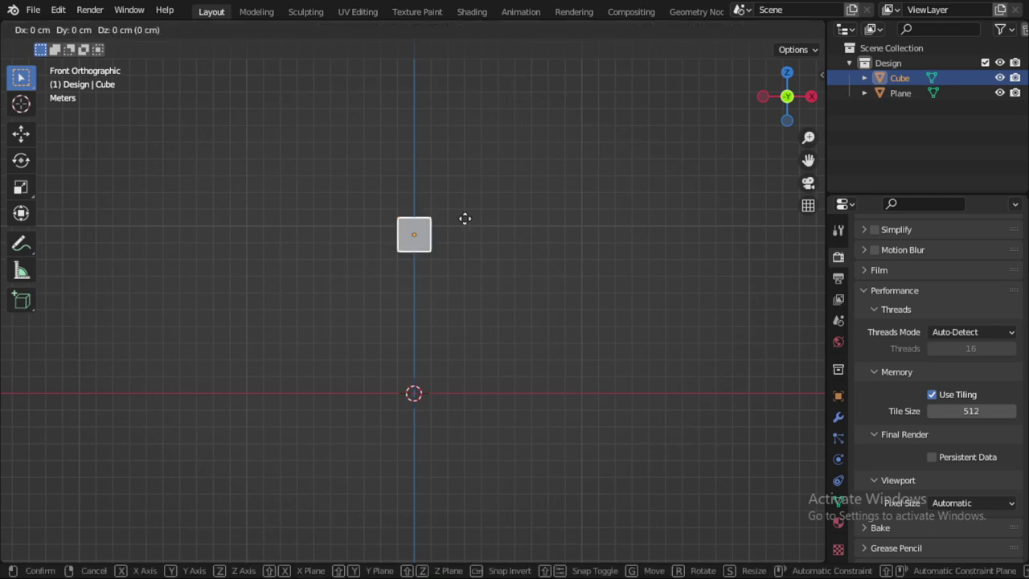
key(x)
click(320, 219)
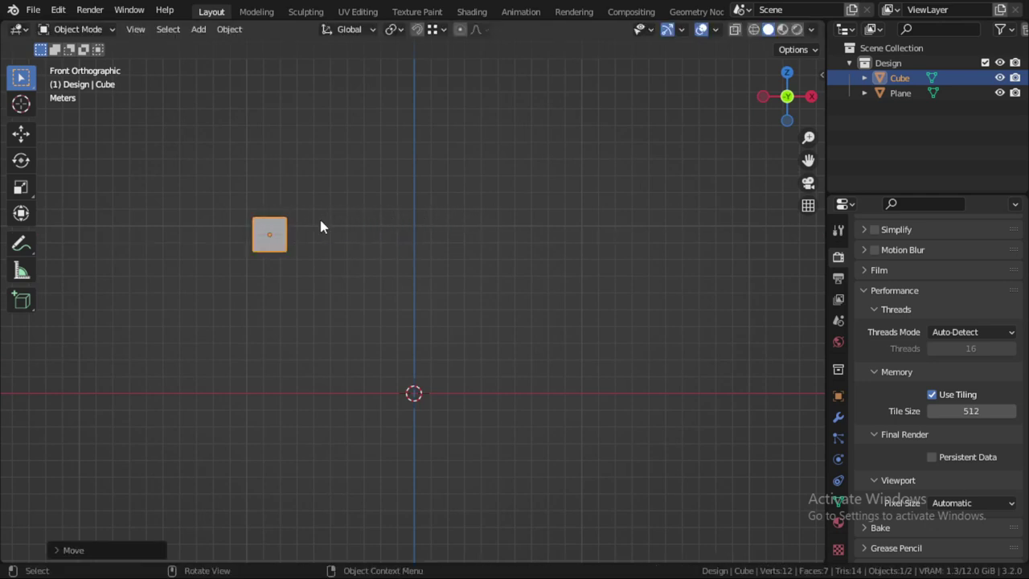
scroll(319, 227, up, 2)
shift+middle_drag(335, 212, 380, 246)
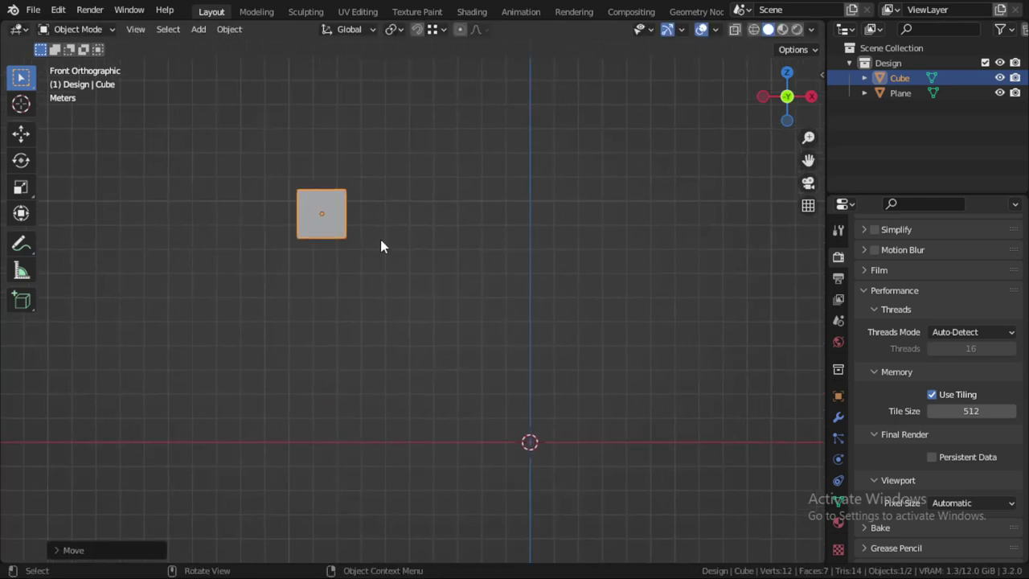
Launch Cell Fracture via F3 and set Source Limit 222, then raise Clamp Recursion to 290
key(F3)
text(cell)
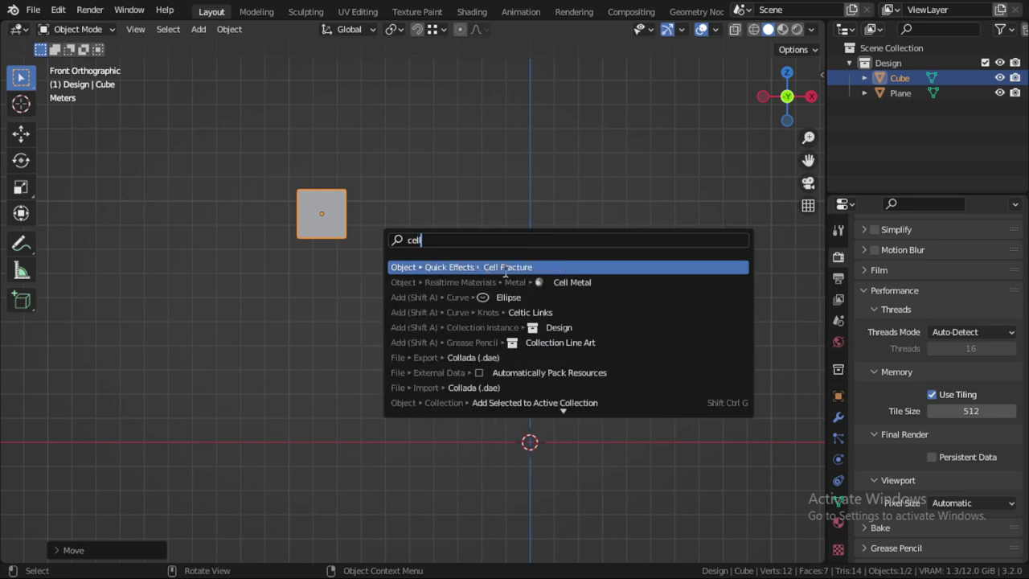
key(Return)
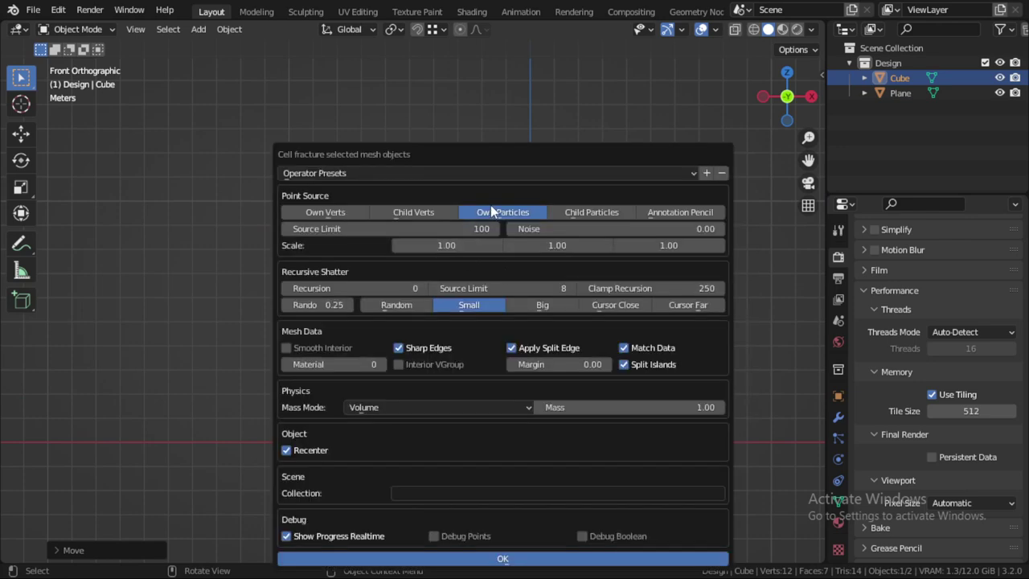
click(440, 227)
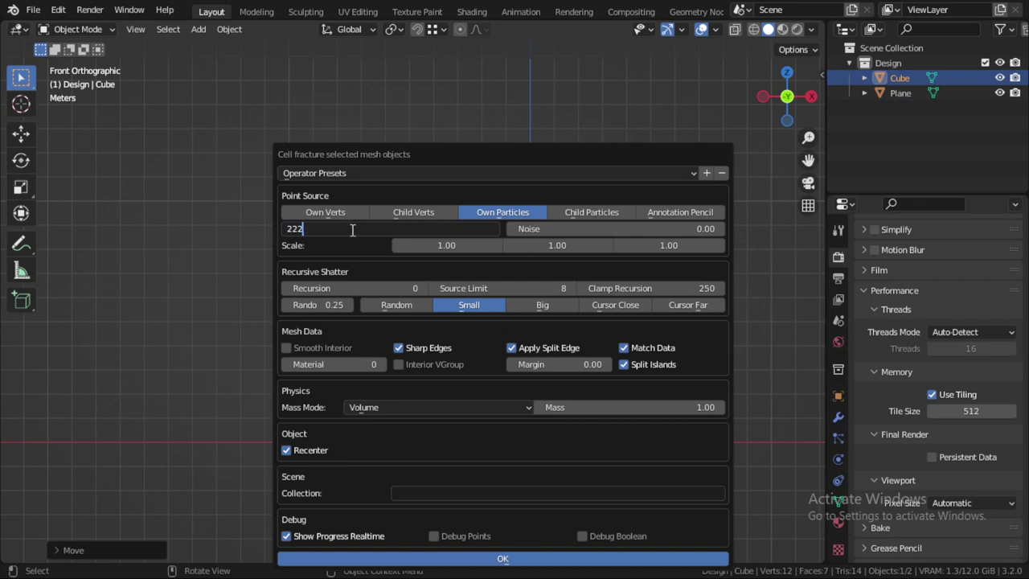
text(222)
key(Return)
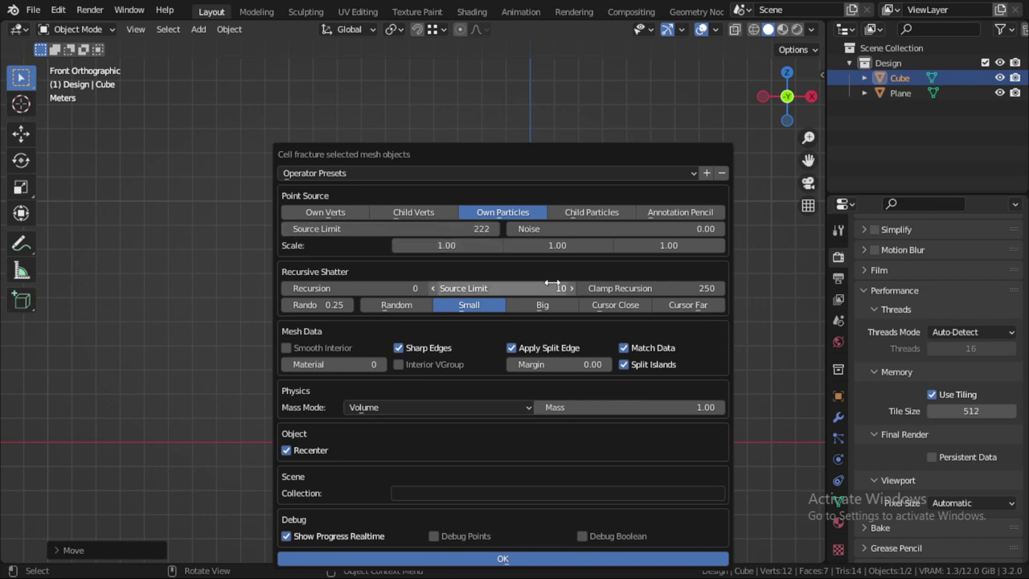
drag(635, 288, 659, 288)
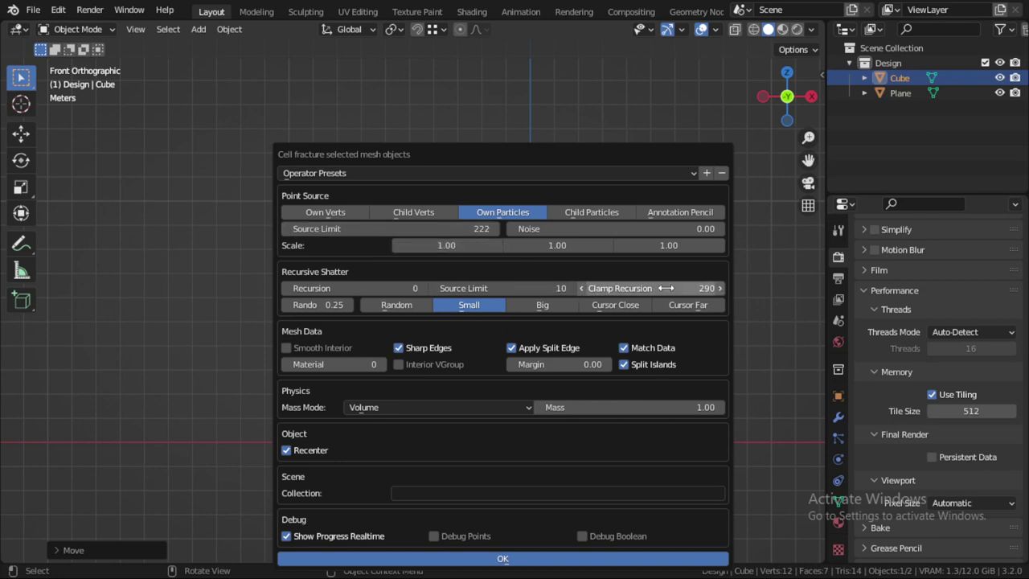
Run the fracture, then delete the resulting coarse Cube_cell pieces
click(524, 561)
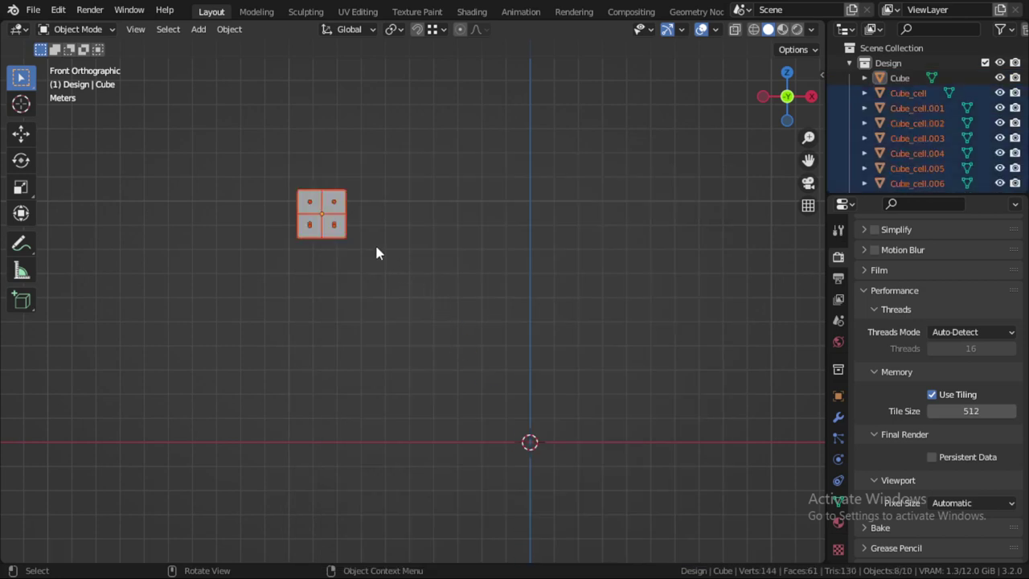
scroll(373, 249, down, 1)
scroll(373, 249, up, 2)
scroll(373, 249, down, 2)
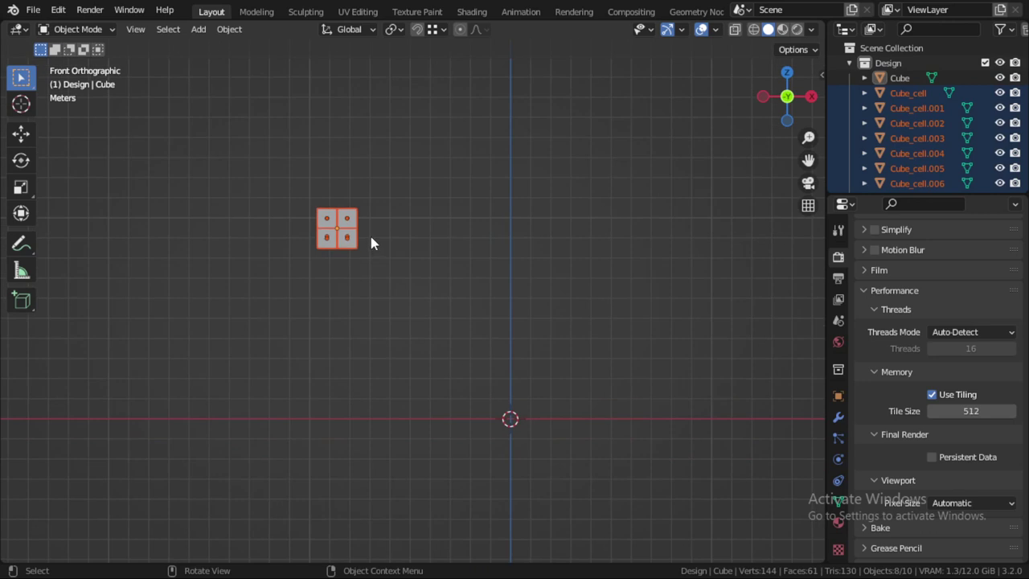
key(x)
click(372, 237)
key(shift+a)
key(Escape)
Subdivide the original cube twice in Edit Mode into a dense grid, then bring up the operator search
click(349, 228)
key(Tab)
scroll(359, 209, up, 3)
shift+middle_drag(359, 209, 418, 282)
scroll(384, 238, up, 5)
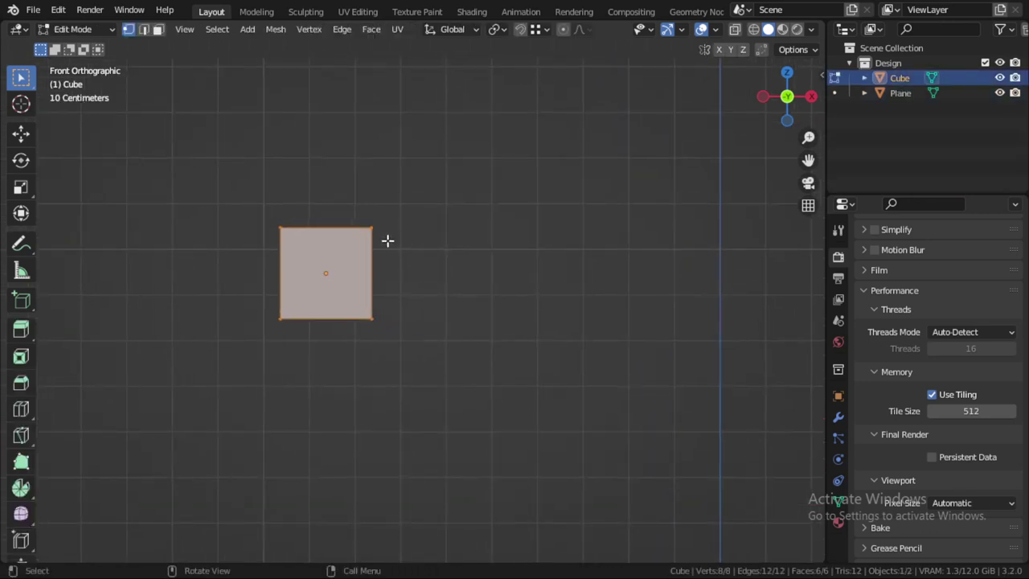
right_click(391, 211)
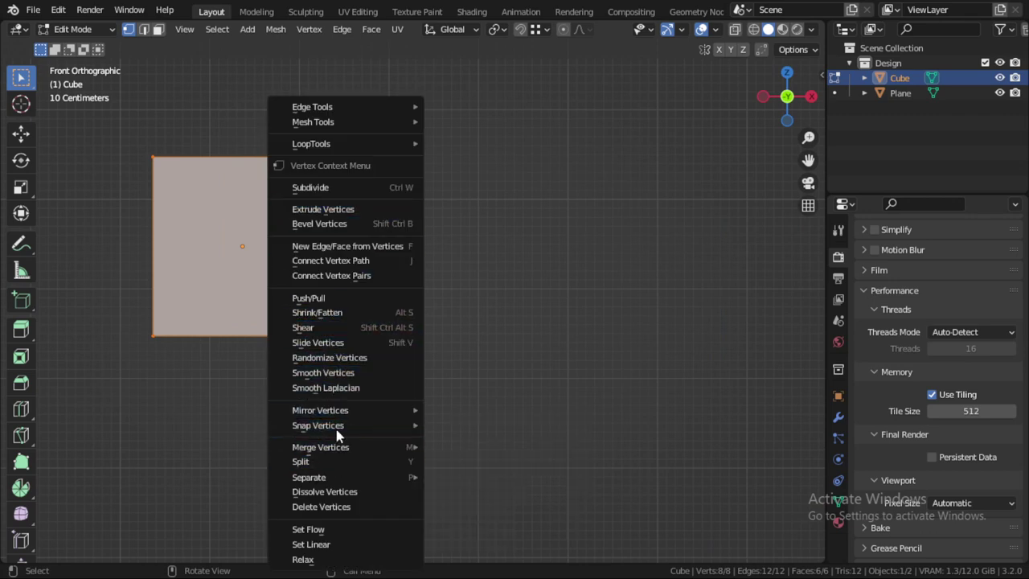
click(325, 191)
key(shift+r)
key(shift+r)
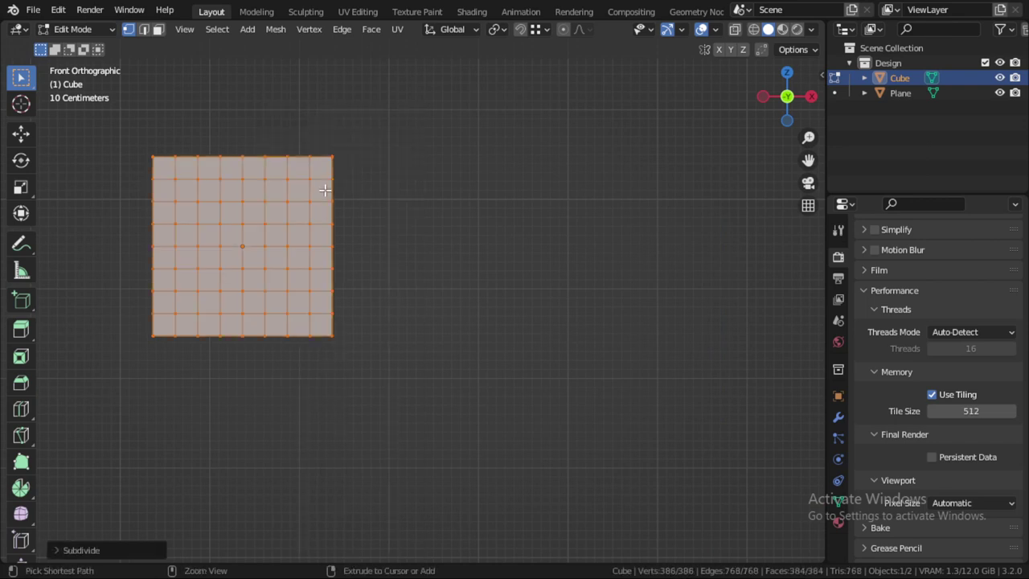
key(Tab)
scroll(383, 241, down, 3)
right_click(383, 243)
click(384, 242)
key(F3)
Reopen Cell Fracture with Own Particles as source and confirm, producing Cube_cell, Cube_cell.001 and more
click(506, 266)
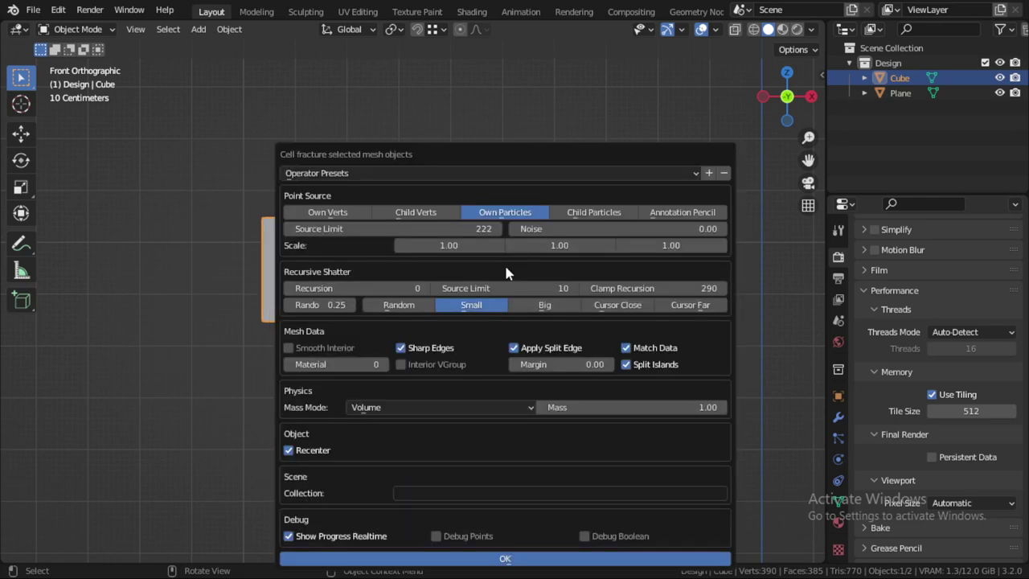
click(518, 557)
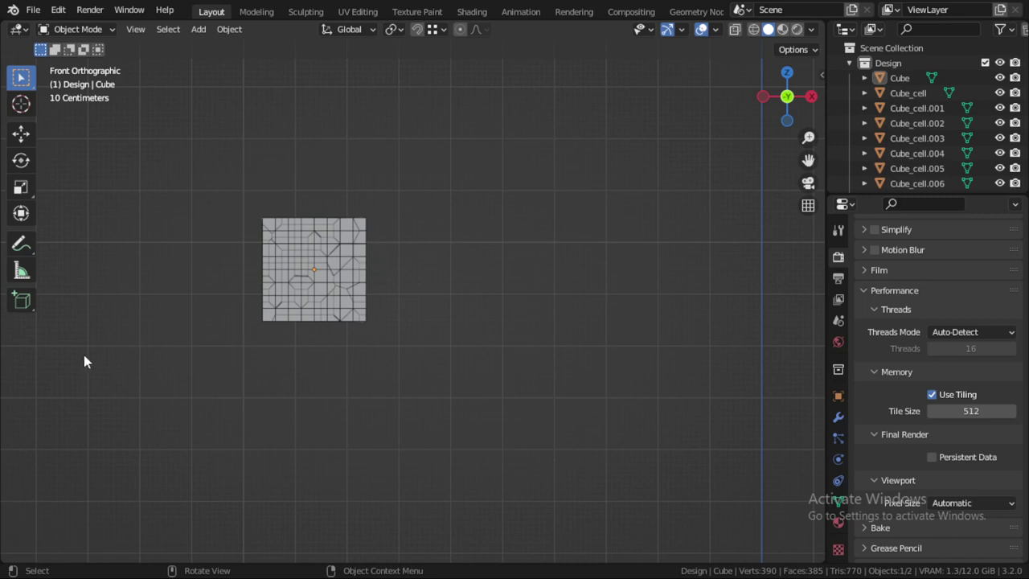
Select the intact Cube in the Outliner and move it into a new collection named trash
key(a)
key(alt+a)
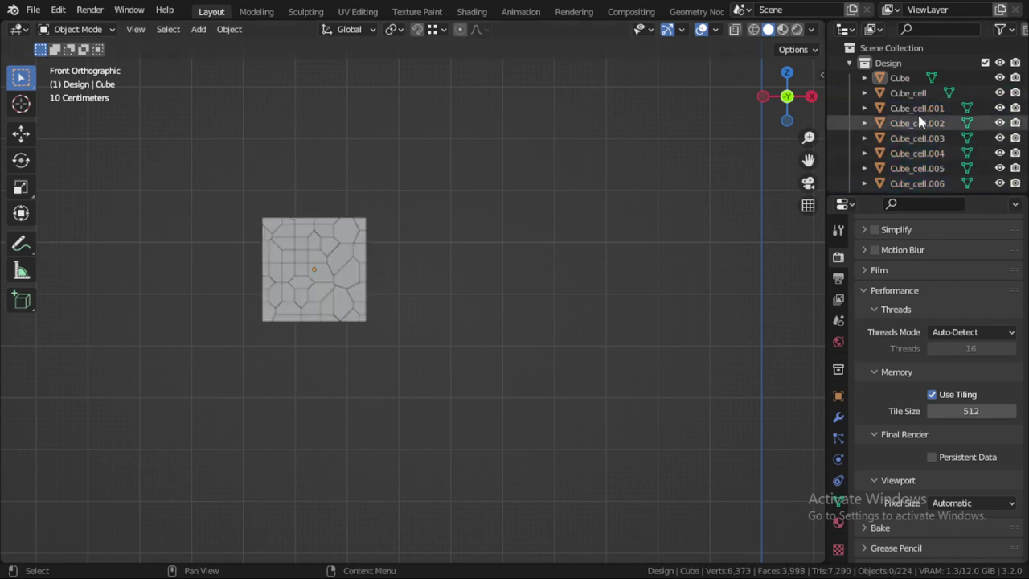
click(899, 78)
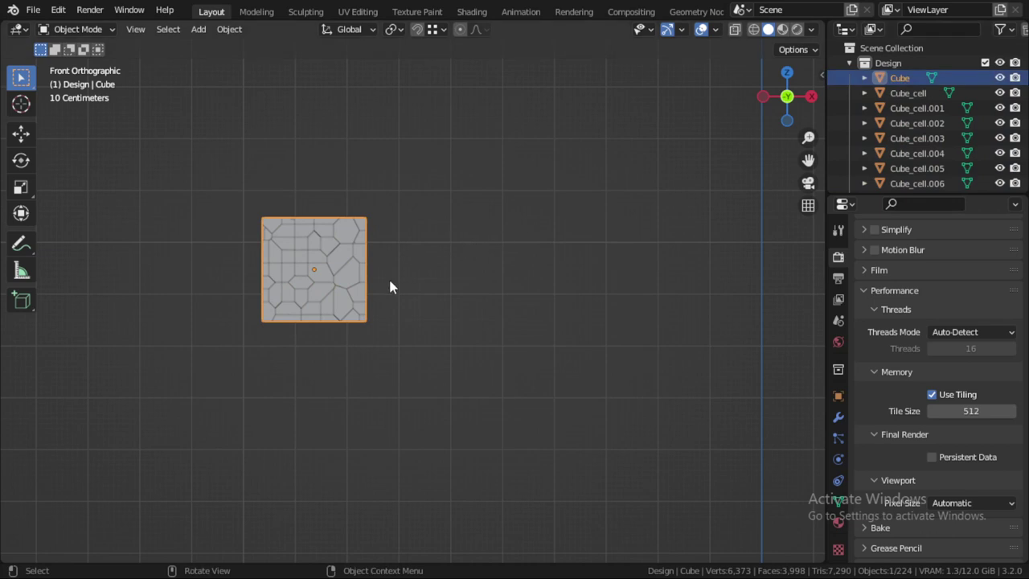
key(g)
right_click(504, 204)
key(m)
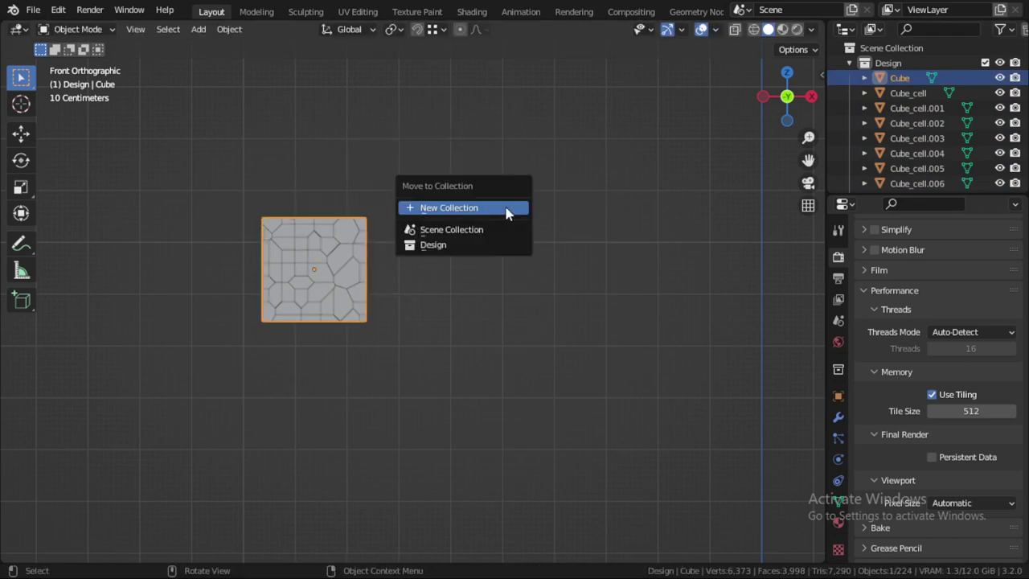
click(506, 210)
text(trash)
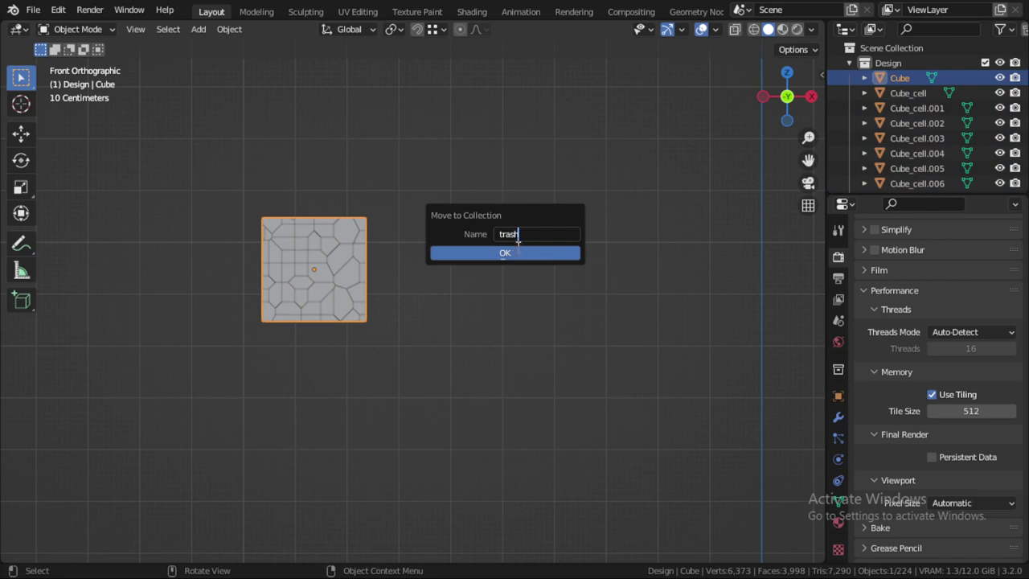
click(511, 253)
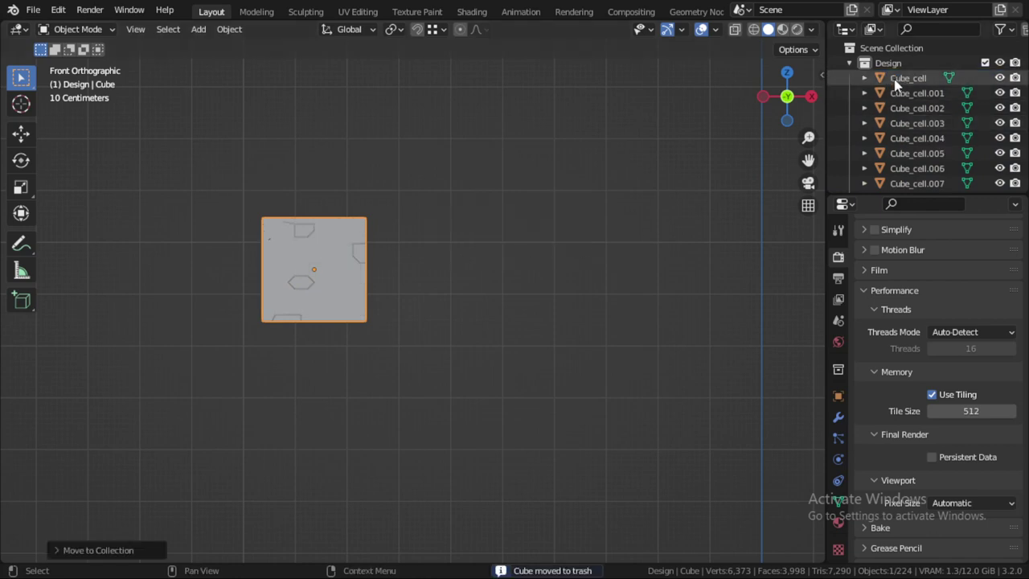
click(914, 78)
scroll(919, 153, down, 10)
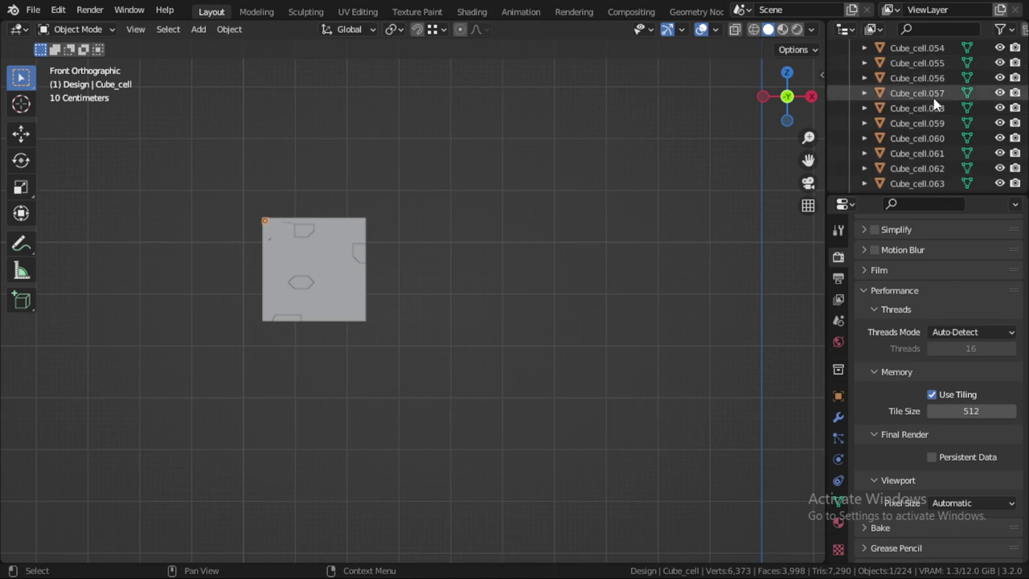
Box-select all the fracture cells and move them into a new collection named cube
key(a)
key(alt+a)
drag(408, 164, 224, 341)
key(m)
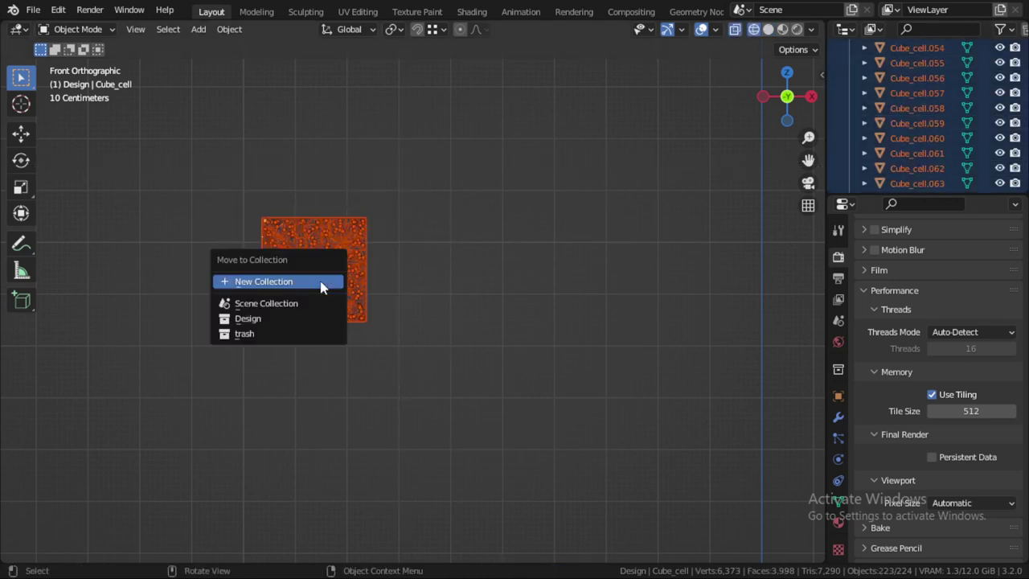
click(320, 283)
text(cu)
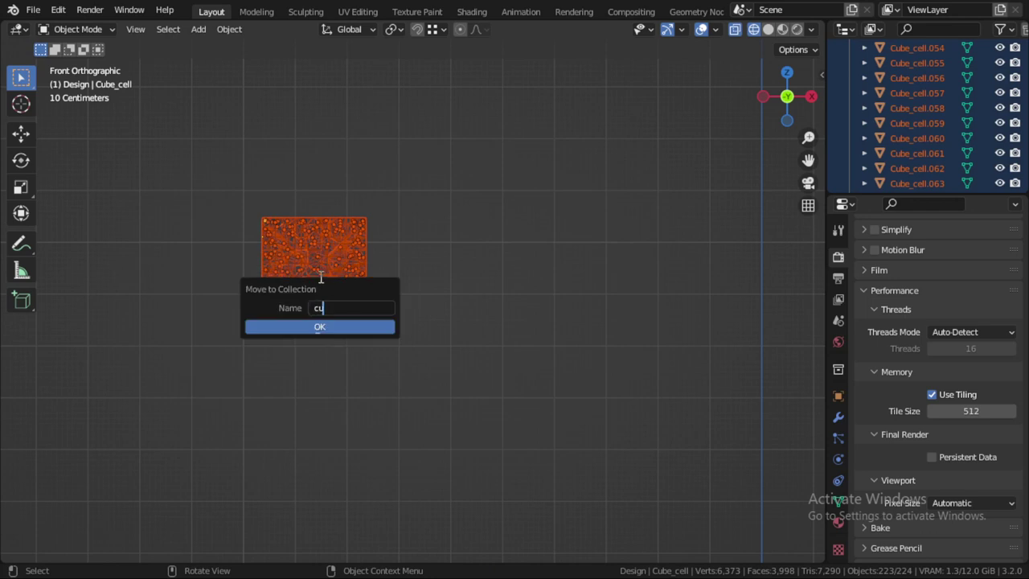
click(327, 332)
Select the original intact Cube and delete it, leaving 223 objects
scroll(316, 329, up, 4)
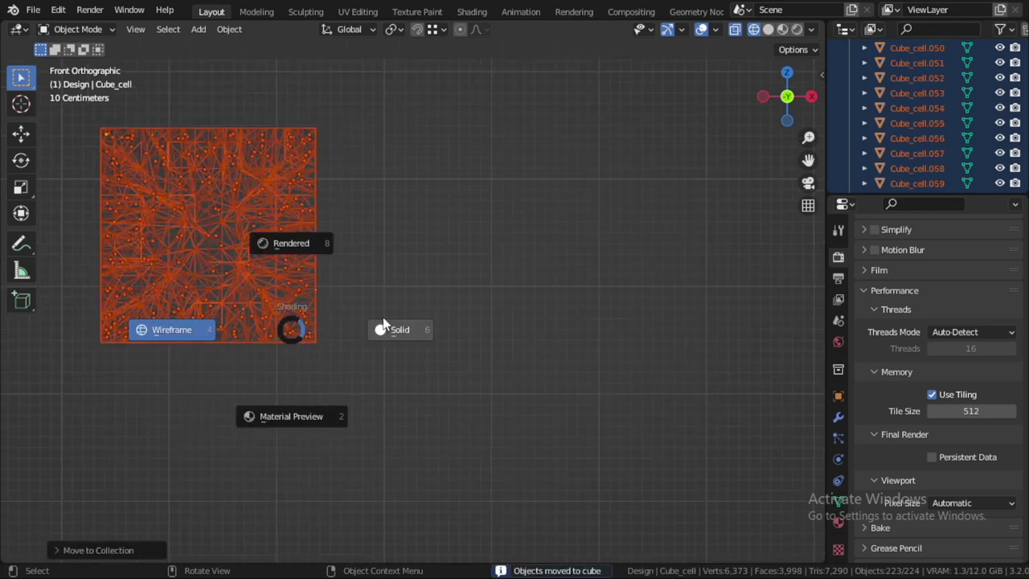
shift+middle_drag(386, 324, 423, 269)
scroll(250, 279, up, 2)
click(207, 280)
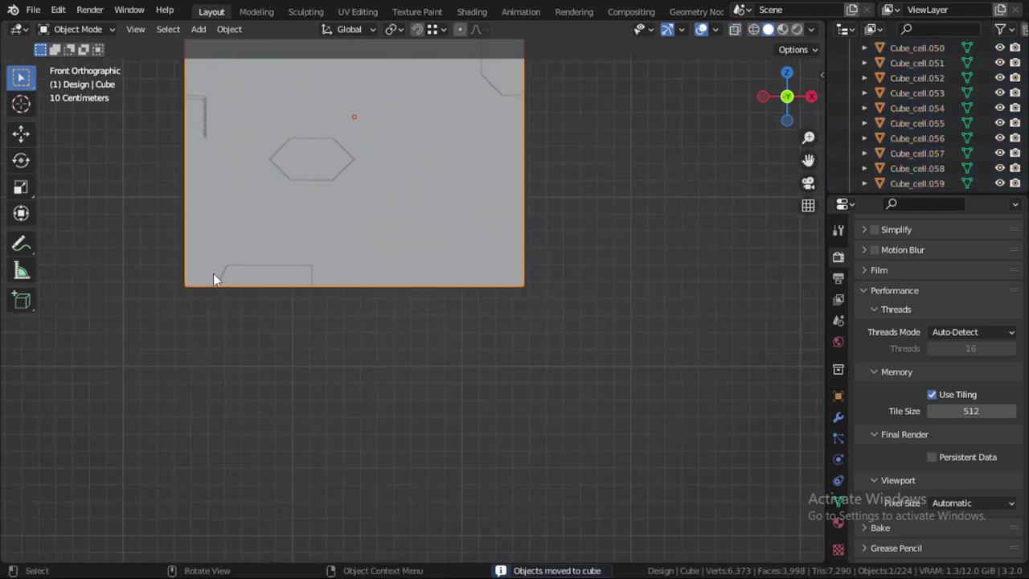
scroll(401, 290, down, 3)
key(g)
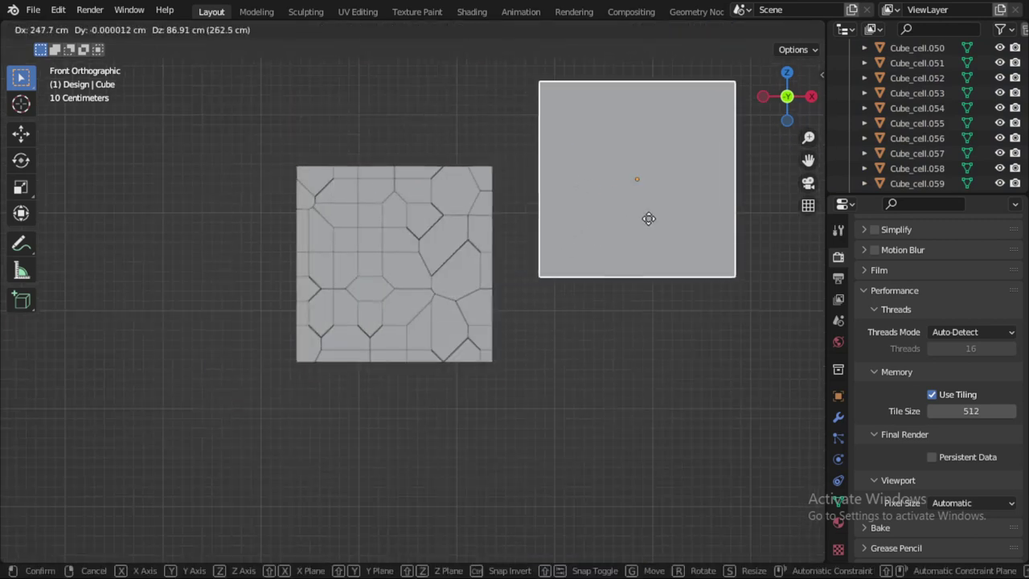
right_click(624, 241)
middle_drag(620, 264, 516, 325)
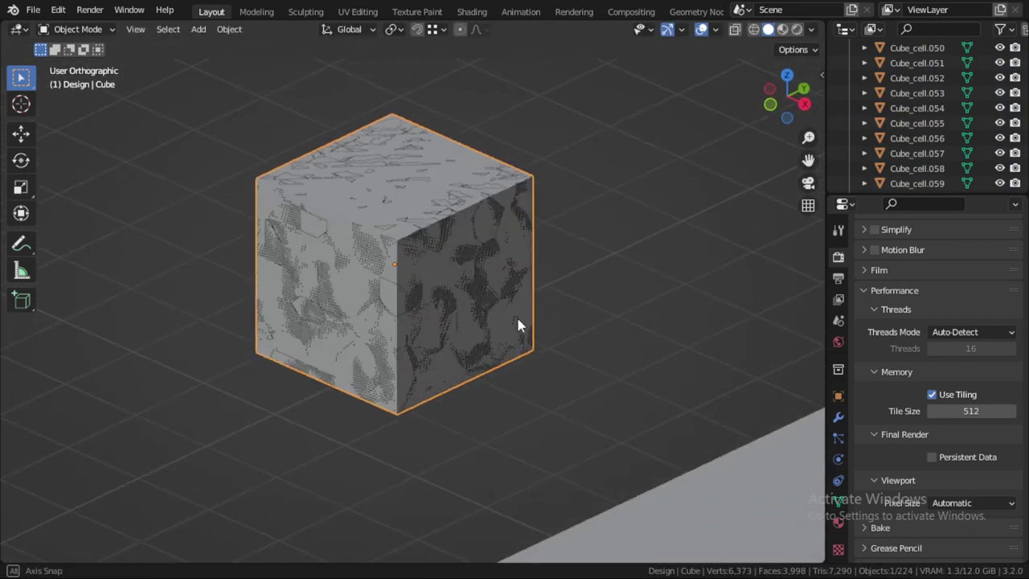
key(Delete)
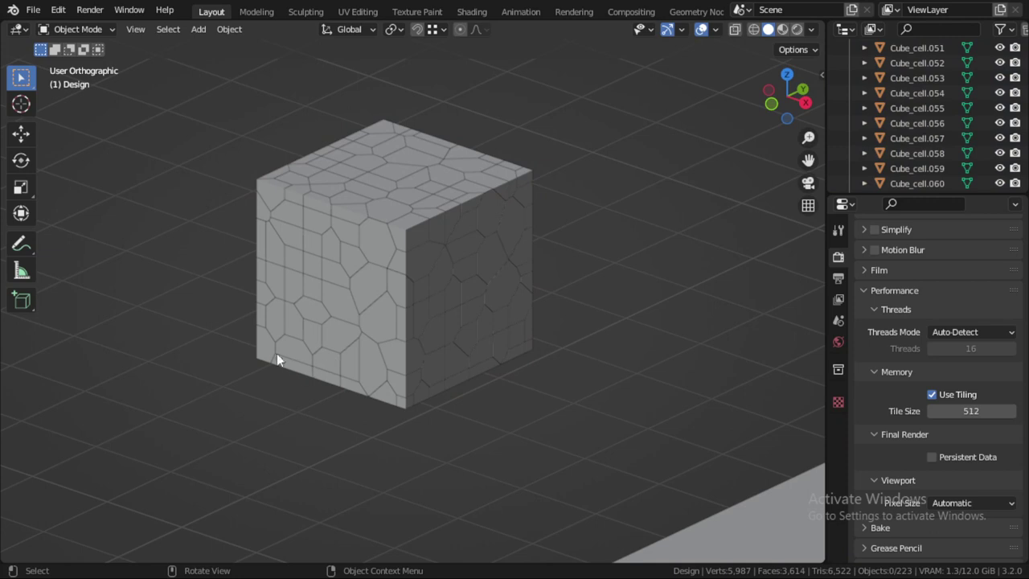
Select the Cube_cell.186 piece and add an active rigid body in the Physics tab
click(269, 354)
key(KP_1)
scroll(278, 347, up, 5)
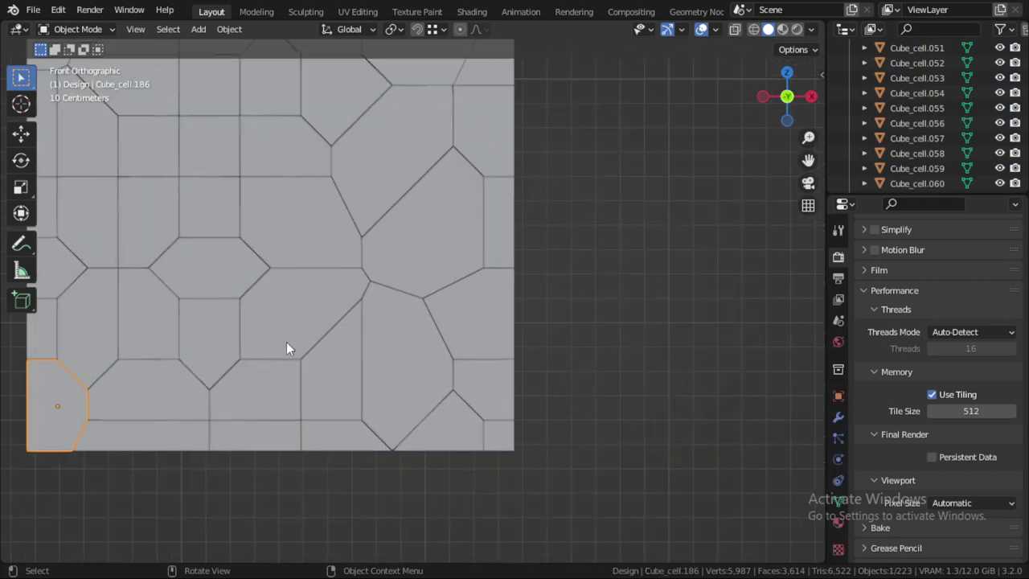
shift+middle_drag(251, 355, 420, 346)
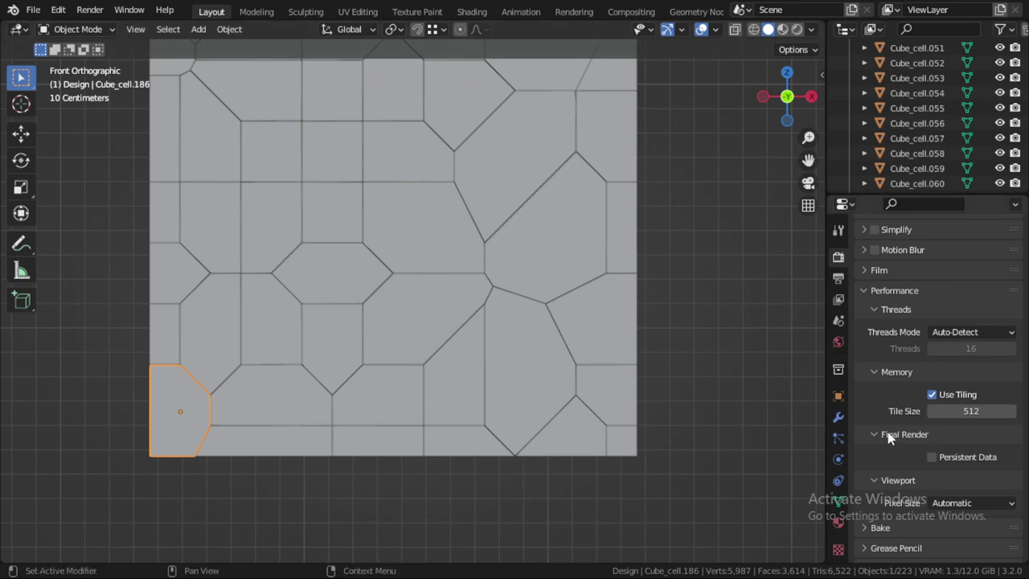
click(837, 459)
click(837, 438)
click(838, 459)
drag(823, 397, 774, 394)
click(979, 287)
Set the rigid body's friction to 0.789, bounciness 0.100 and rotation damping 0.274
scroll(940, 470, down, 1)
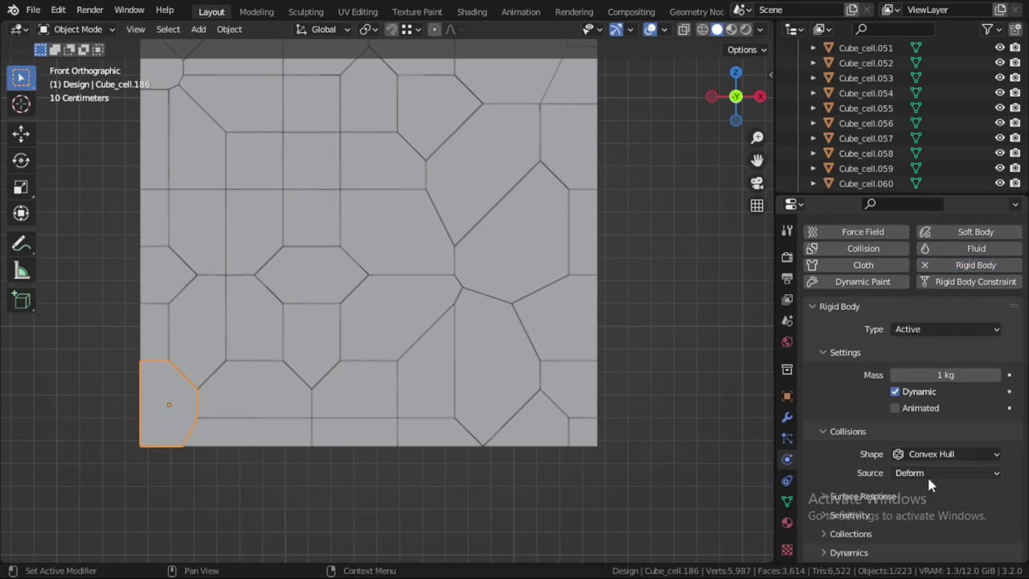
click(854, 498)
scroll(890, 466, down, 2)
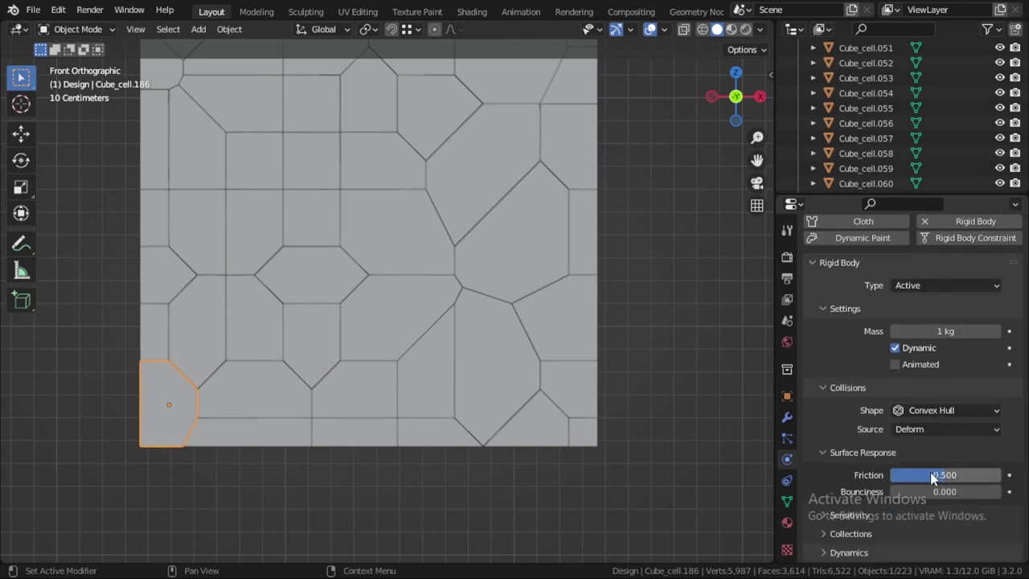
drag(931, 480, 965, 479)
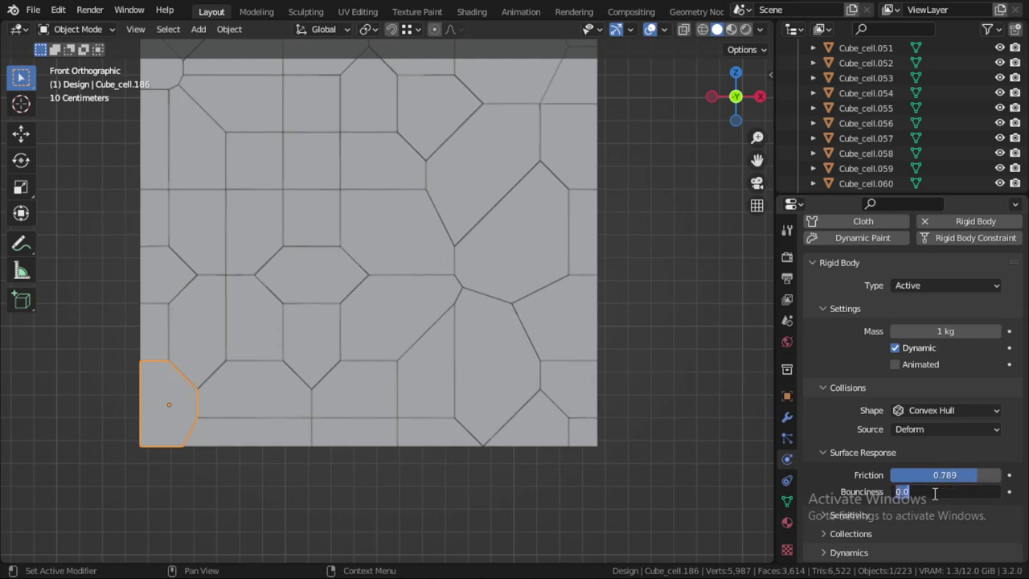
text(0.1)
key(Return)
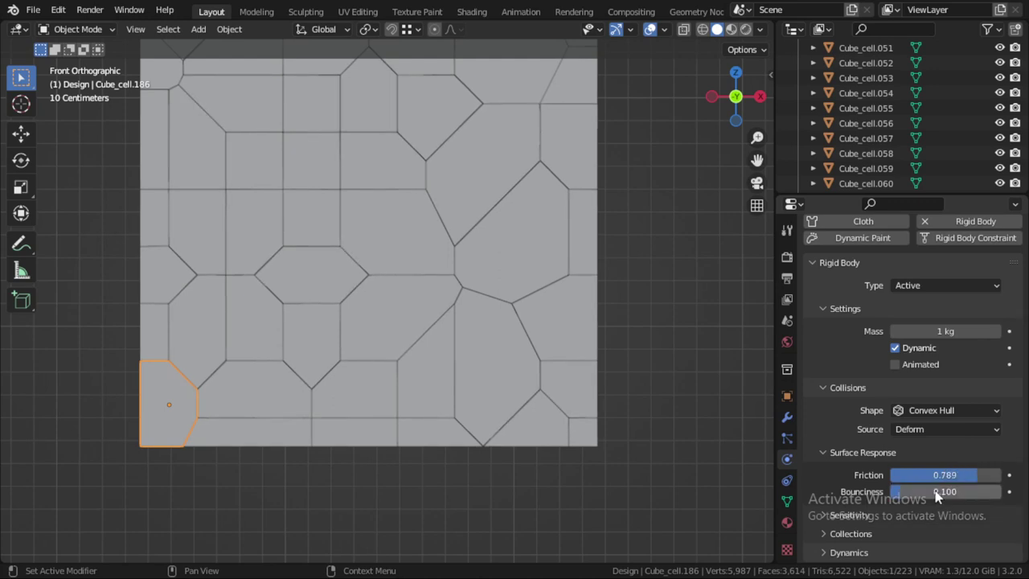
scroll(896, 503, down, 2)
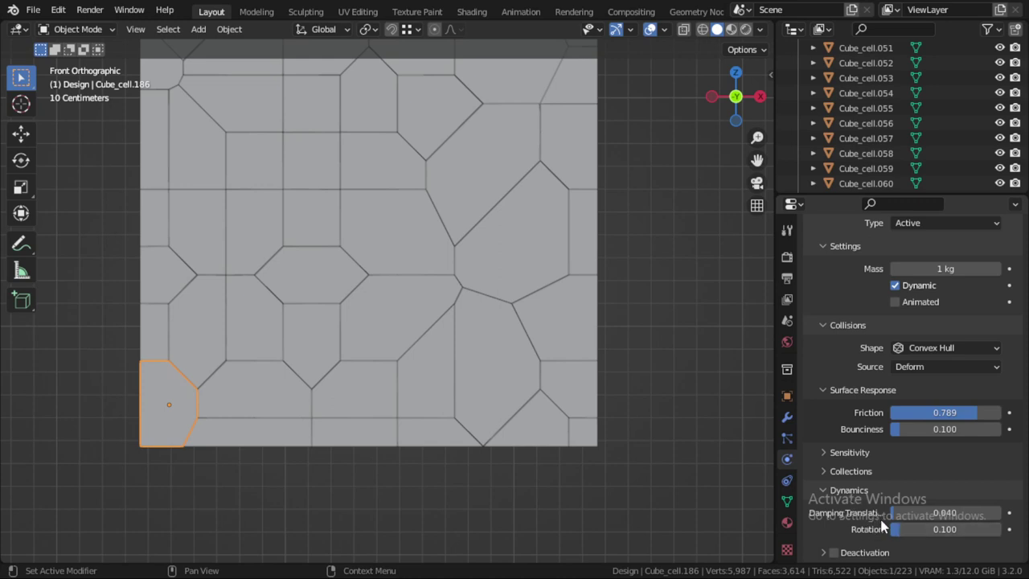
drag(923, 528, 942, 527)
scroll(373, 325, down, 4)
Box-select all the cube's cells in wireframe view, keeping Cube_cell.186 as the active one
key(z)
click(251, 236)
key(a)
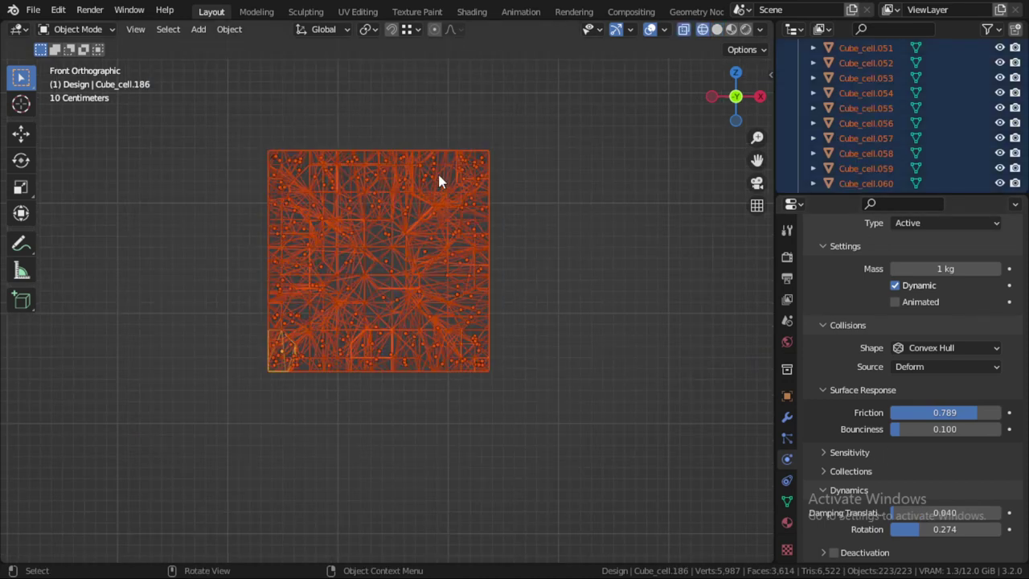
key(alt+a)
key(b)
drag(489, 133, 288, 386)
key(z)
click(334, 370)
scroll(192, 401, up, 3)
shift+click(193, 402)
shift+click(194, 401)
Apply Object > Rigid Body > Copy from Active to all selected cells, then select a single cell
click(229, 29)
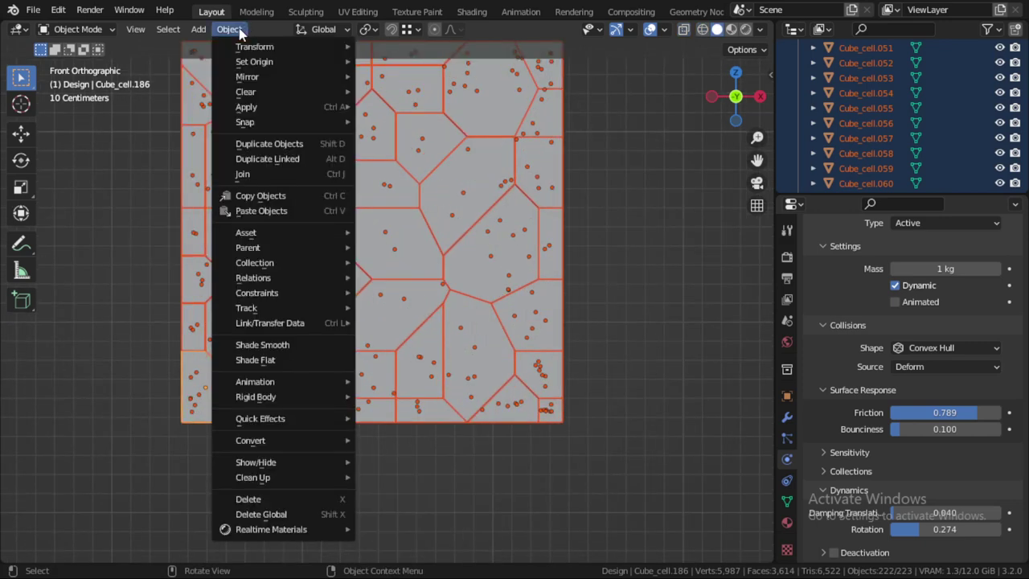
mouse_move(308, 402)
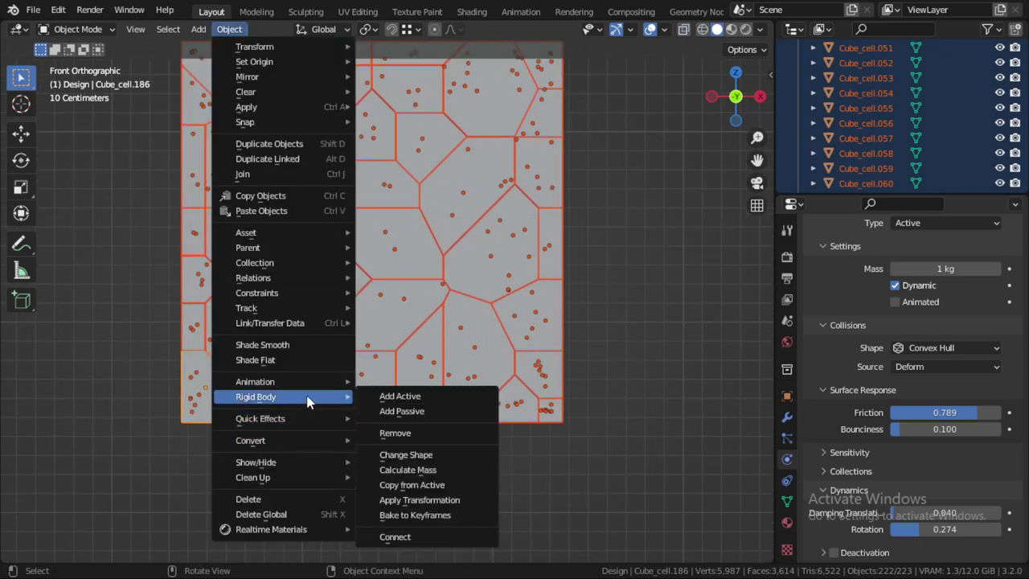
click(402, 485)
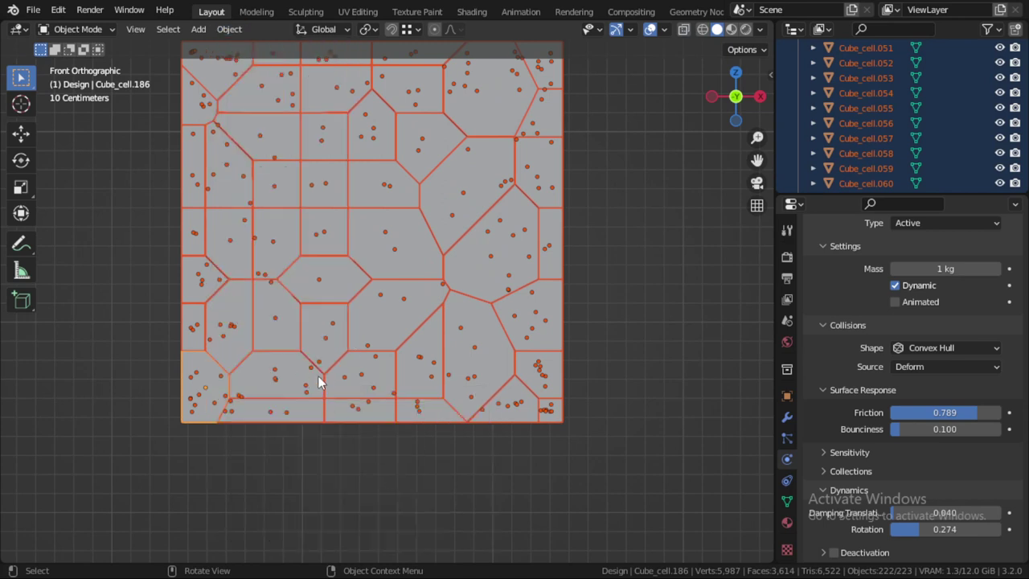
click(317, 377)
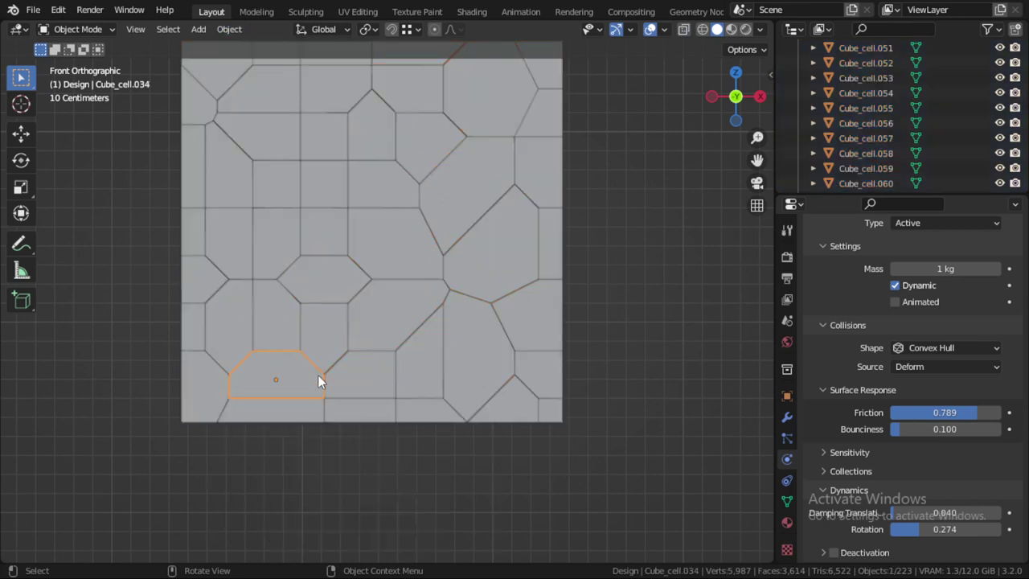
click(456, 344)
scroll(458, 345, down, 5)
Make the ground plane a Passive rigid body
key(z)
mouse_move(402, 362)
middle_down()
mouse_move(449, 424)
mouse_move(397, 218)
middle_up()
scroll(438, 424, down, 4)
click(439, 264)
shift+middle_drag(439, 264, 451, 325)
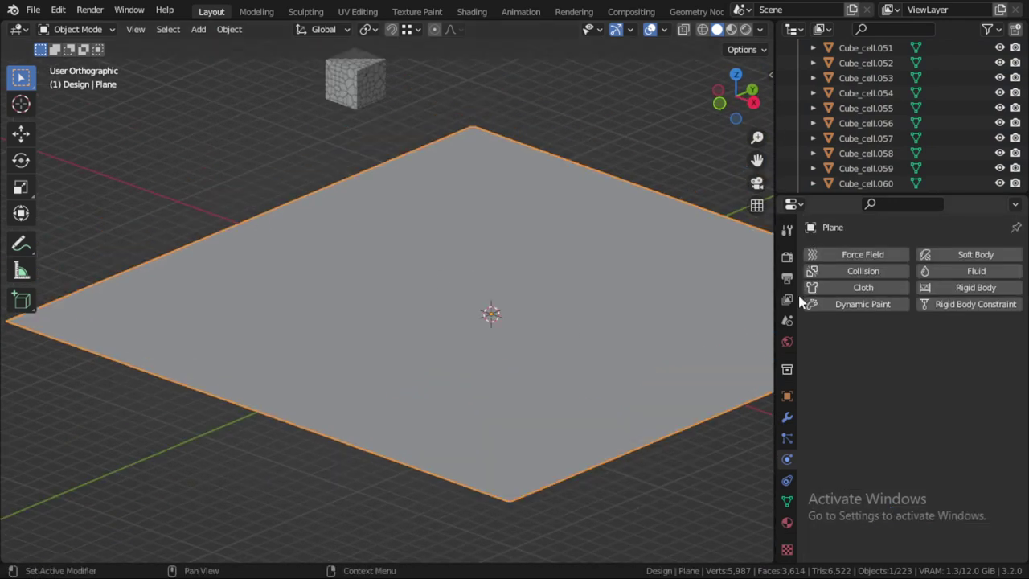
click(943, 286)
click(945, 351)
click(914, 386)
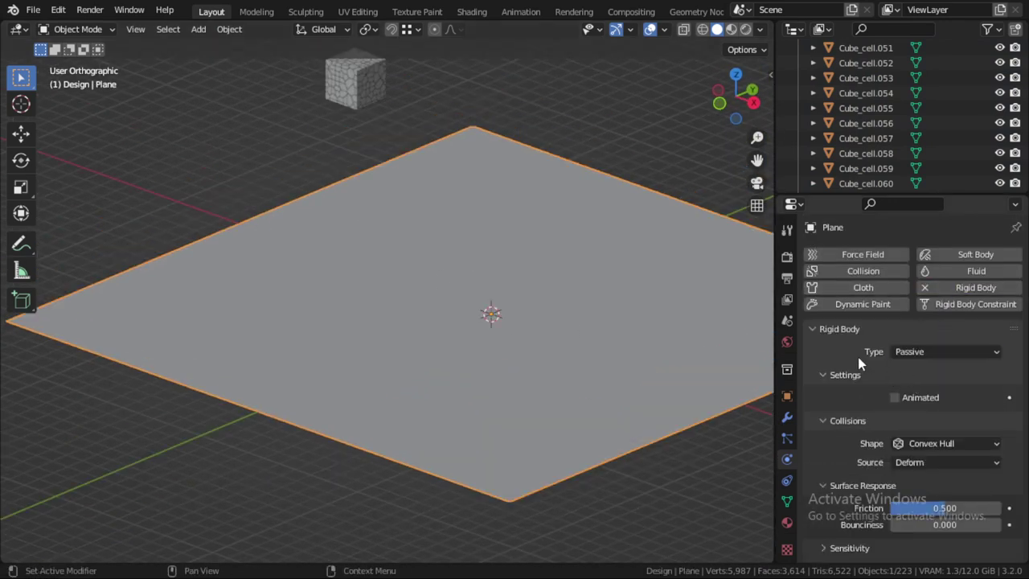
Play the simulation to watch the cube shatter onto the plane, then stop it
middle_drag(659, 337, 584, 332)
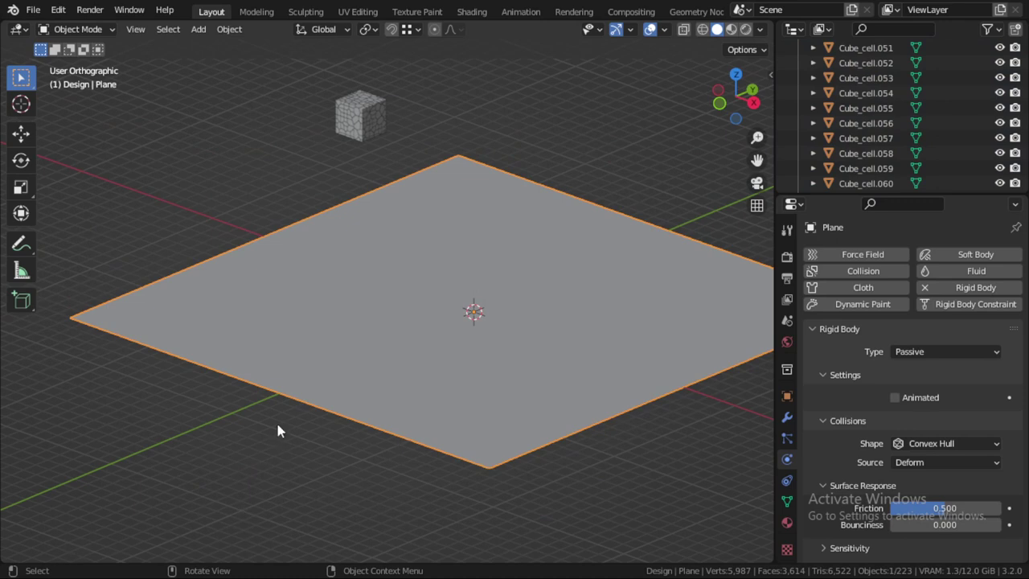
key(space)
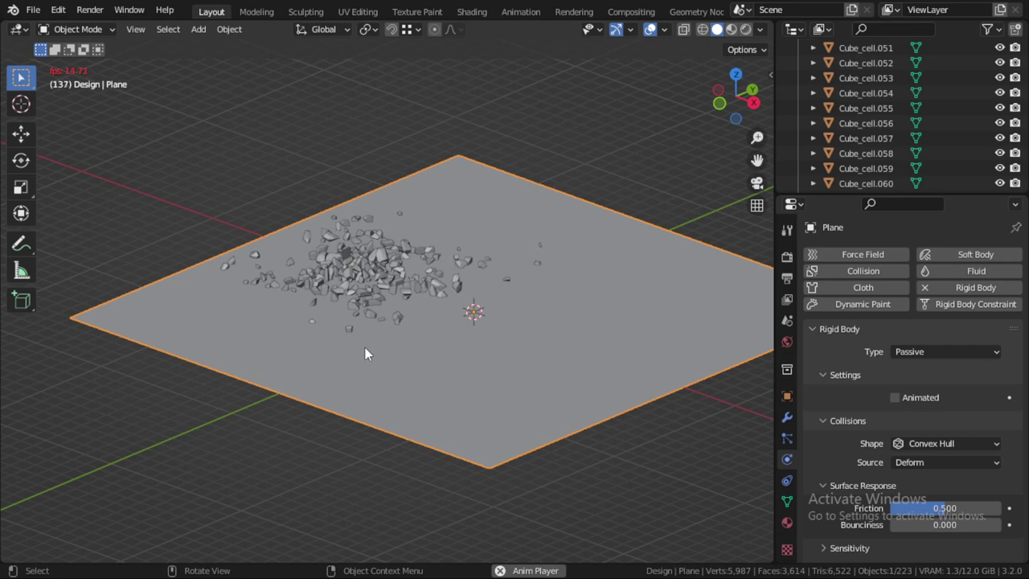
key(Escape)
Add a Solidify modifier to the plane, apply its scale, and set thickness to 317 cm
click(787, 416)
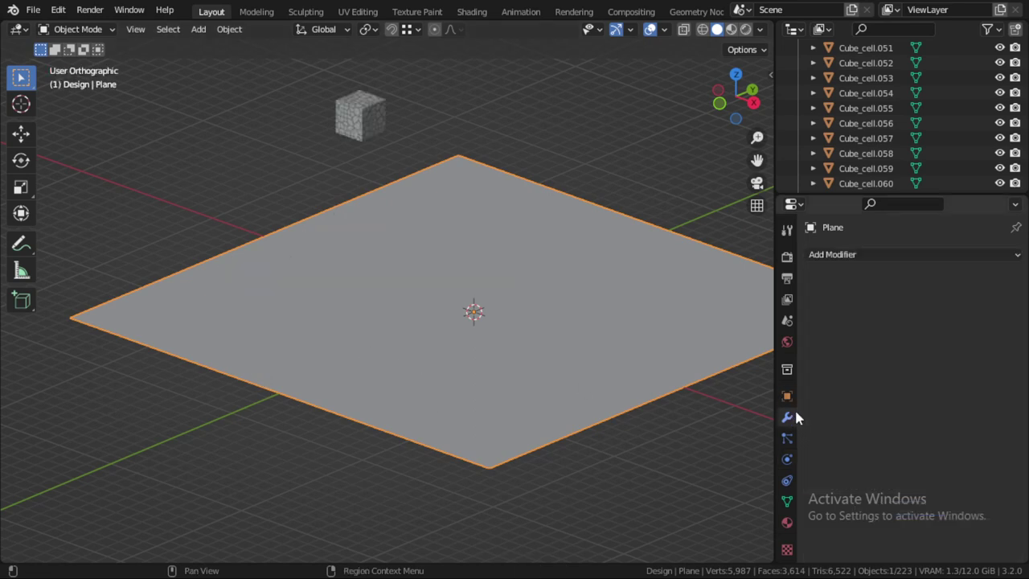
click(884, 259)
click(690, 513)
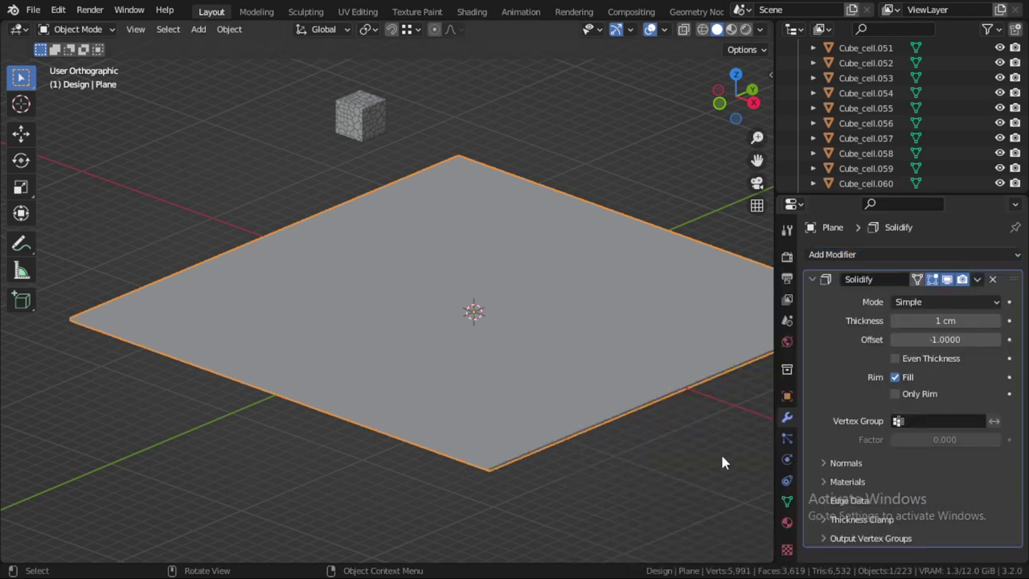
key(ctrl+a)
click(666, 385)
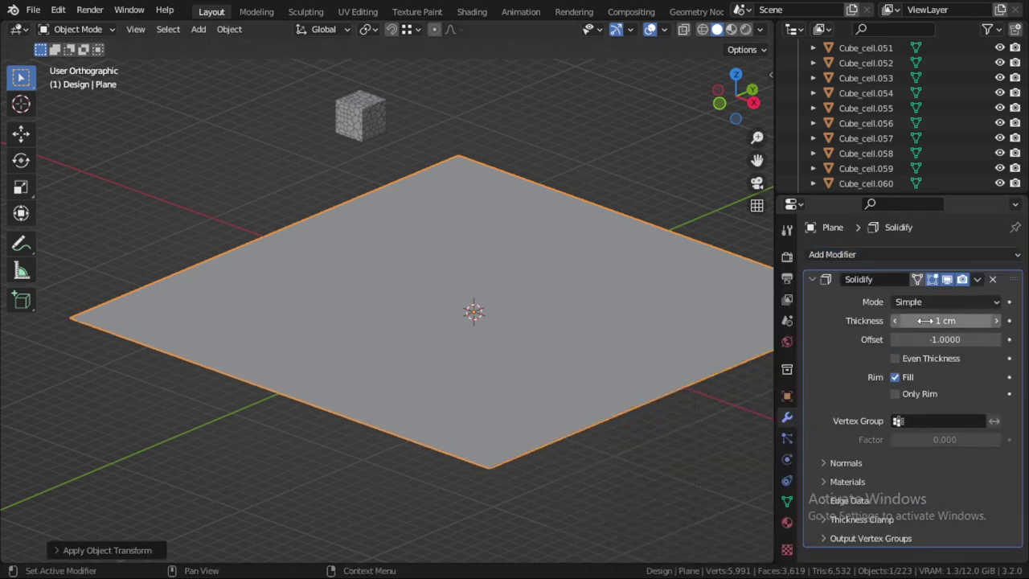
drag(946, 320, 1019, 320)
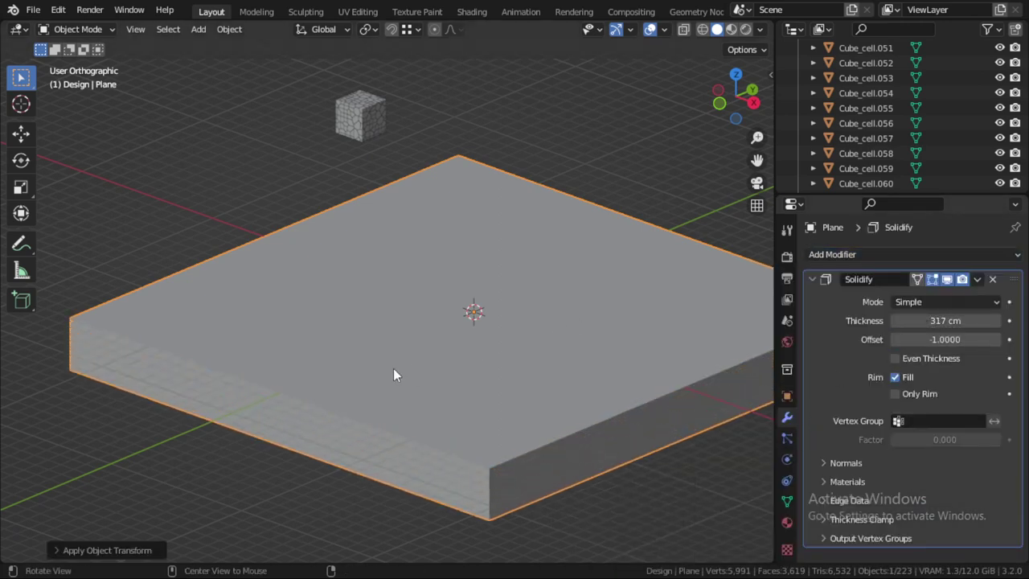
middle_drag(393, 374, 441, 346)
In front view, move the slab about 719 cm along the X axis
key(KP_1)
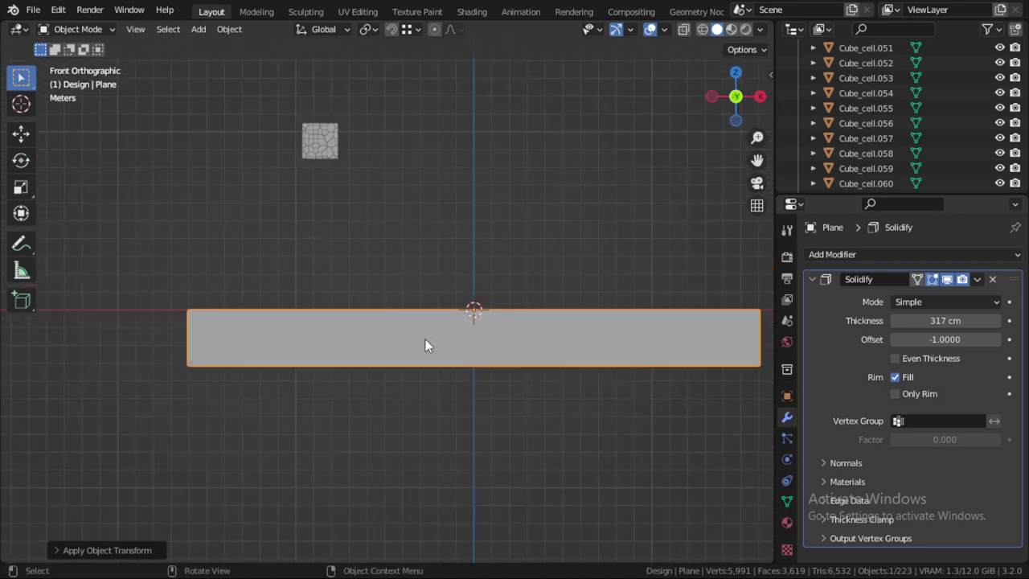
key(g)
key(x)
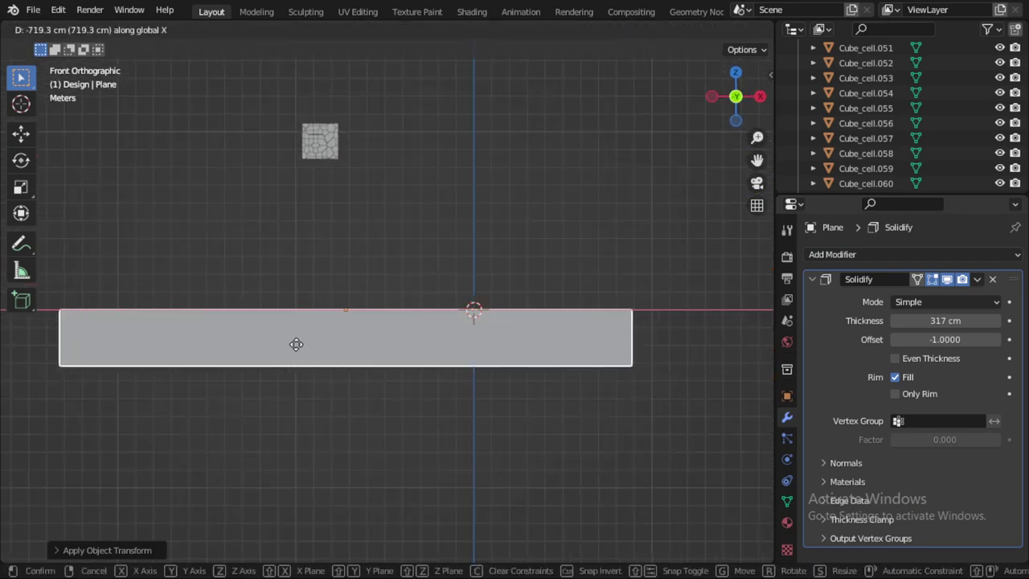
click(298, 343)
middle_drag(375, 221, 342, 272)
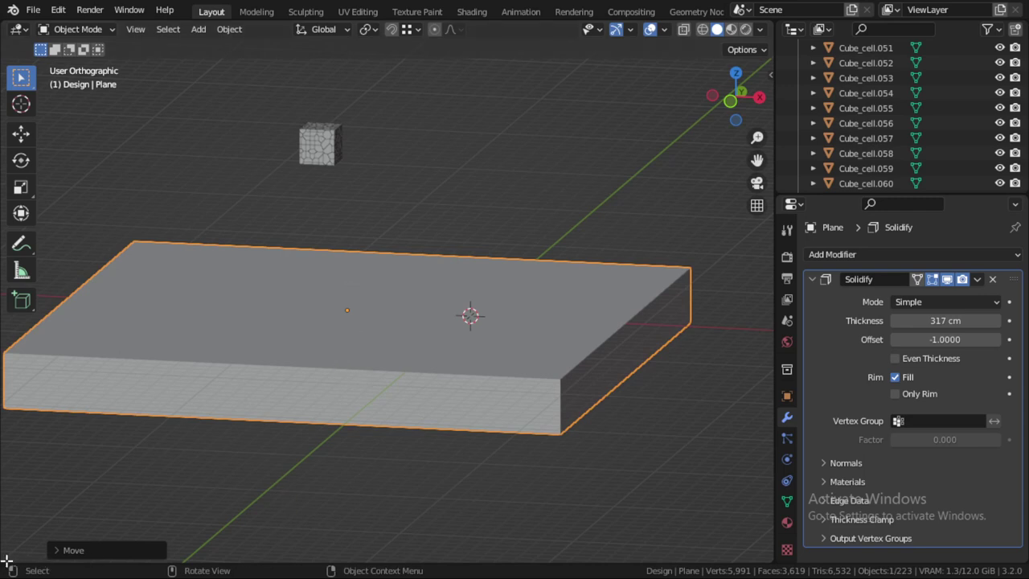
Split off a new area at the bottom for another editor
drag(6, 560, 8, 491)
click(78, 499)
click(80, 480)
click(18, 499)
Turn the new area into a Timeline, set end frame to 50, and fit the view to the frame range
click(201, 370)
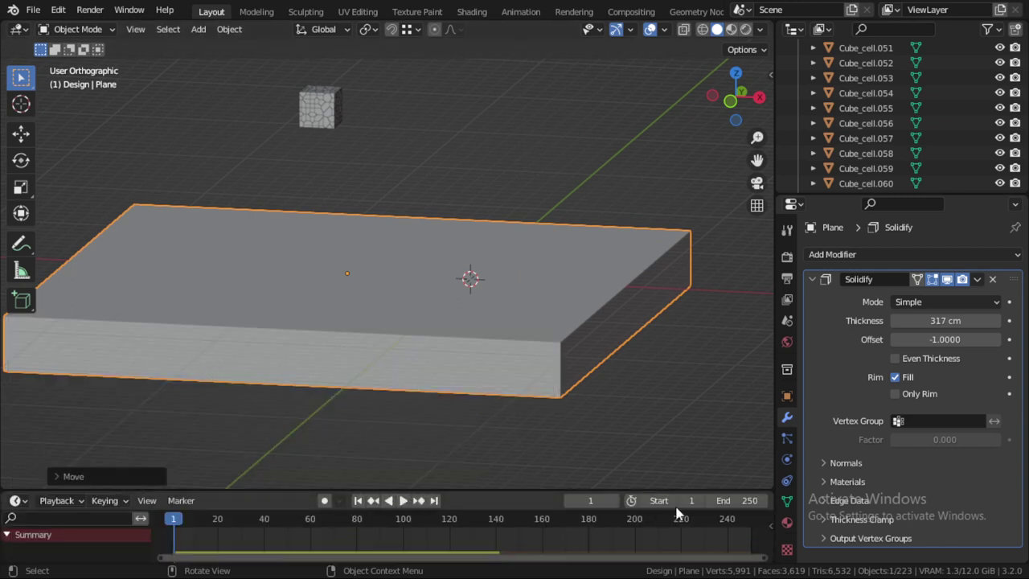
click(740, 500)
text(50)
key(Return)
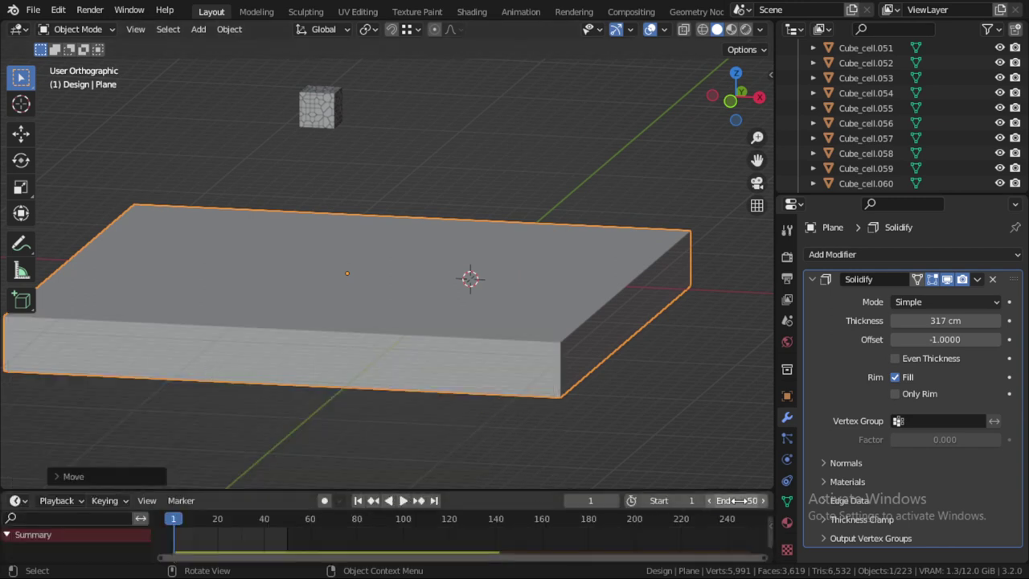
key(Home)
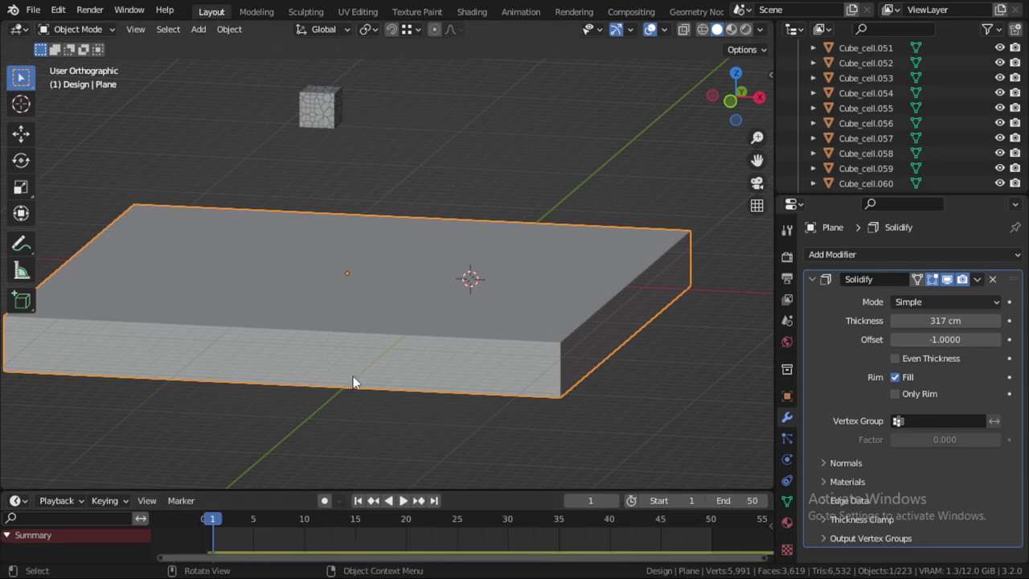
Play the animation and watch the cube fall onto the slab
click(402, 500)
scroll(363, 312, up, 3)
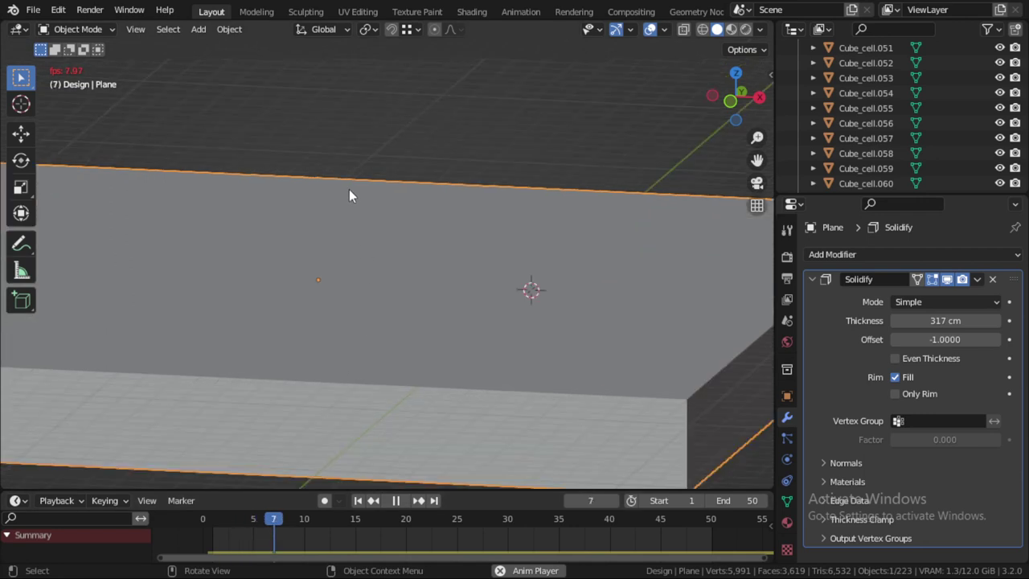
shift+middle_drag(348, 191, 424, 331)
key(space)
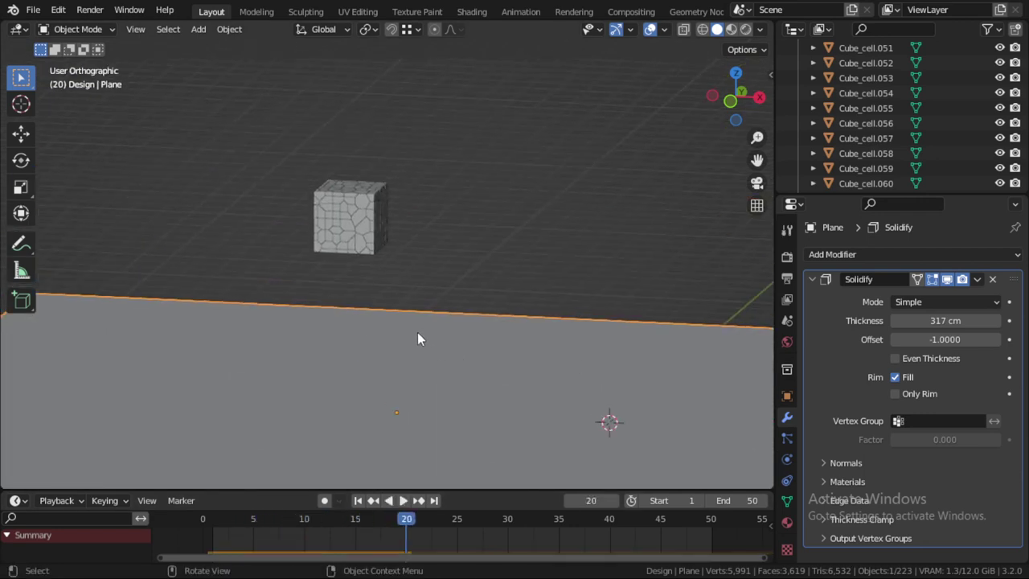
key(space)
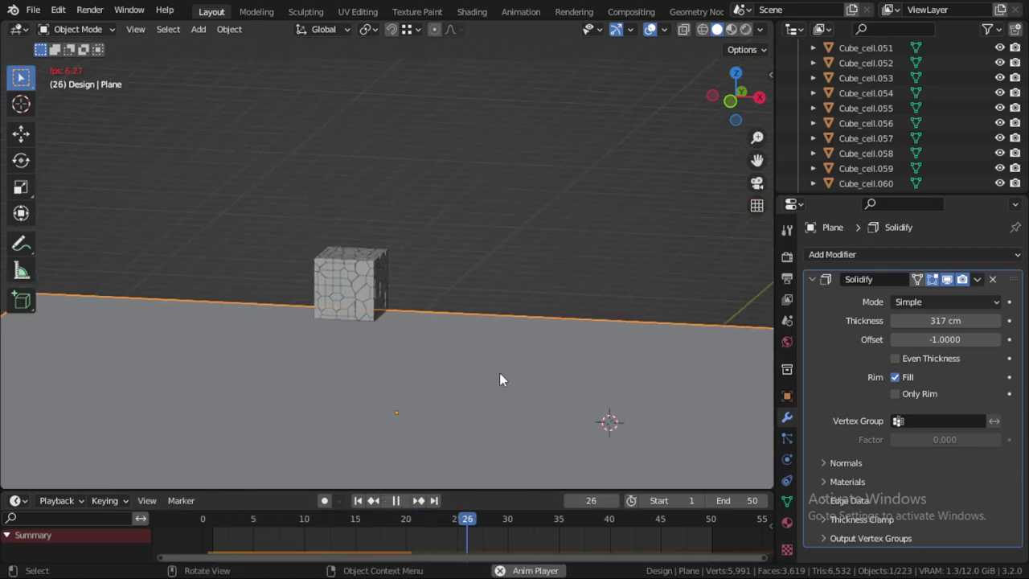
key(Escape)
Change the end frame to 150, then 120, and replay from frame 1
click(735, 501)
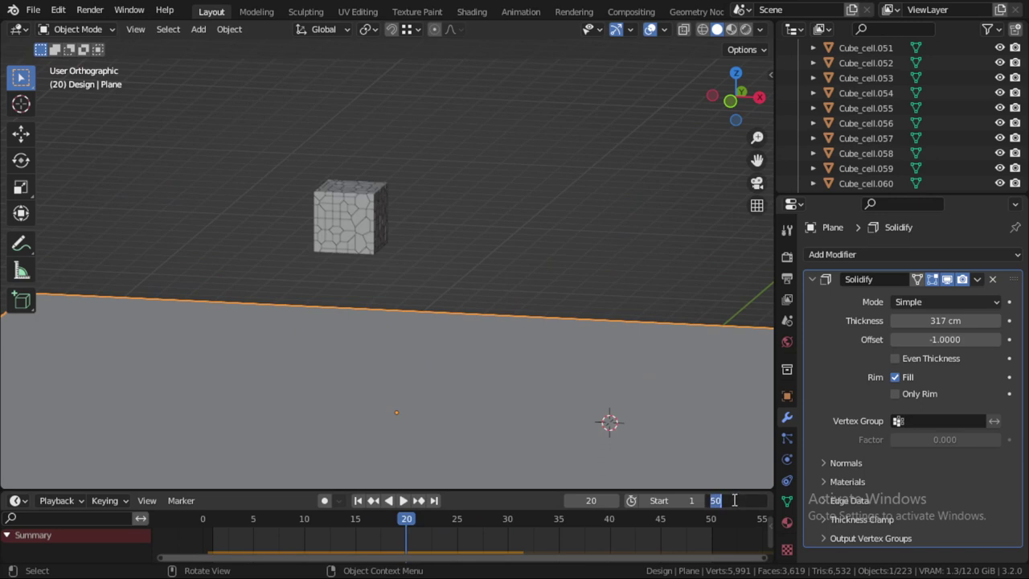
text(150)
key(Return)
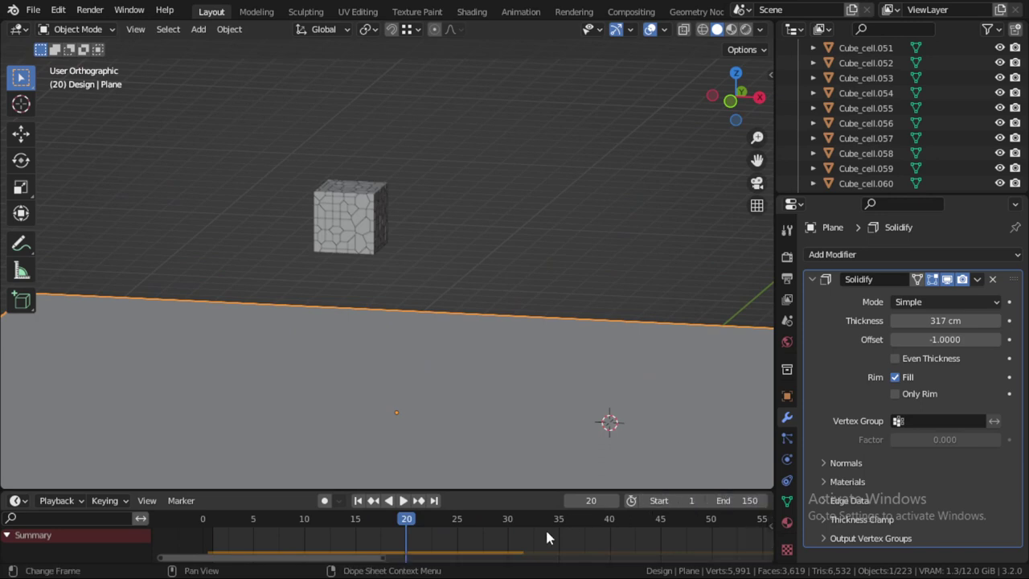
click(748, 504)
key(Return)
click(358, 500)
click(403, 500)
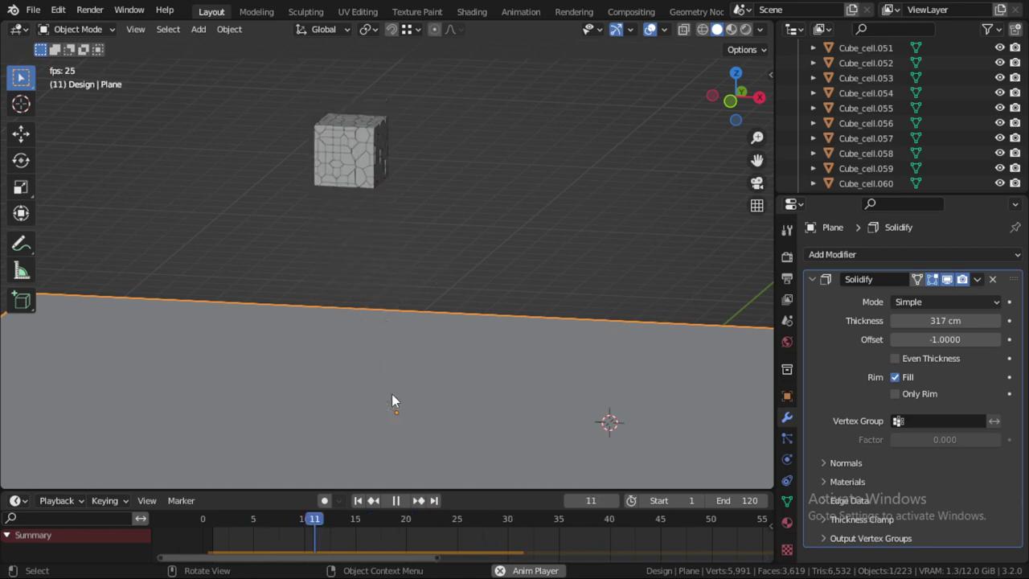
Stop playback and scale the ground slab much wider in front view, keeping its height fixed
key(Escape)
key(KP_5)
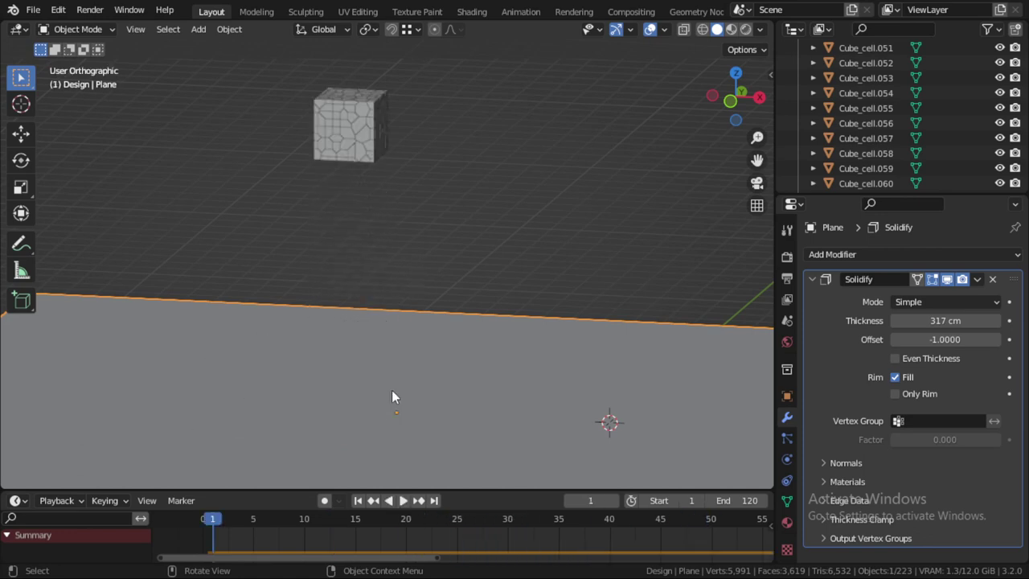
key(KP_1)
scroll(391, 396, down, 3)
scroll(342, 432, up, 1)
scroll(386, 375, down, 2)
key(s)
key(Escape)
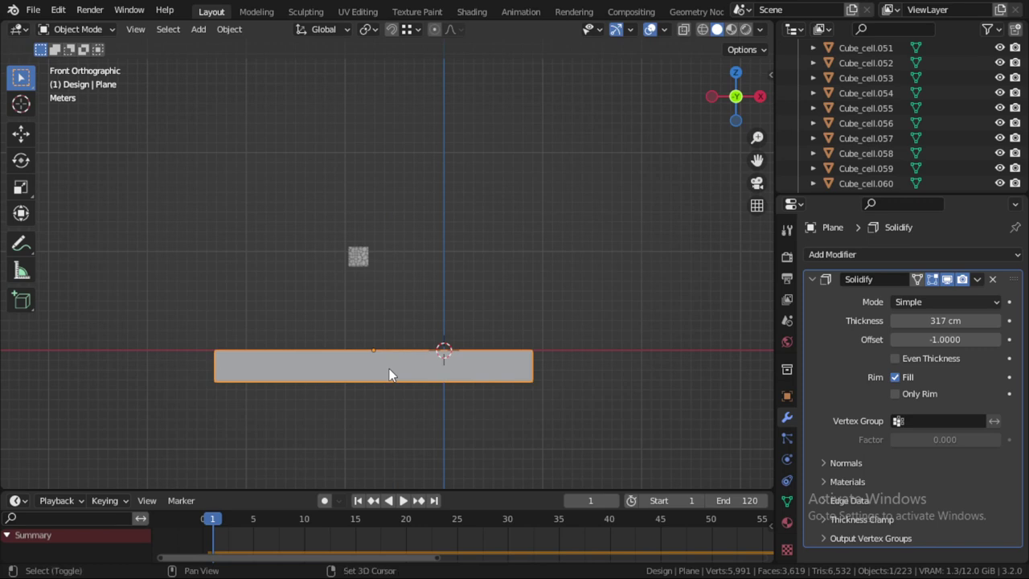
key(s)
key(shift+z)
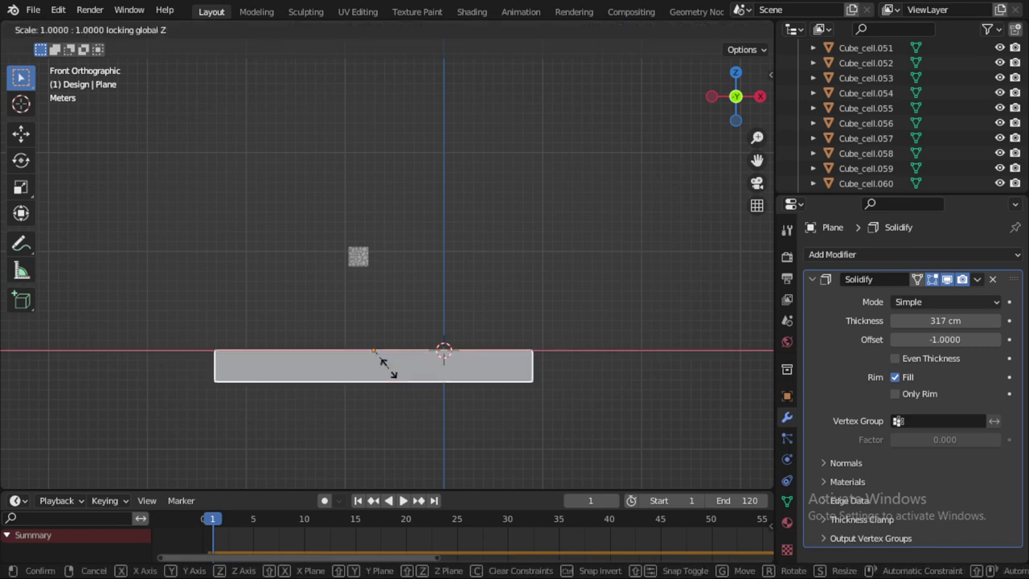
click(412, 387)
scroll(413, 311, up, 2)
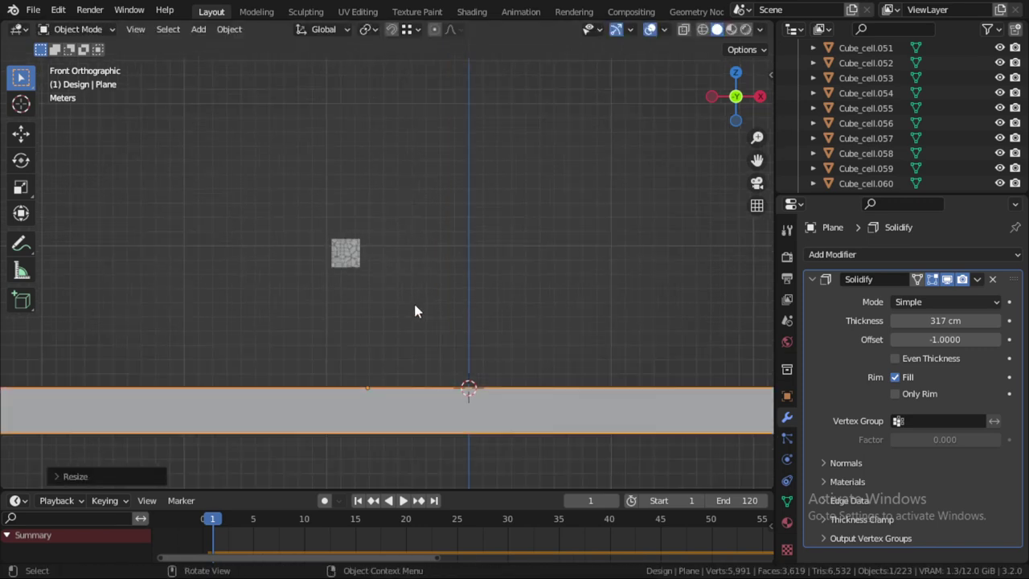
Place the 3D cursor above the slab, add a UV sphere there, and enlarge it
shift+right_click(468, 247)
key(shift+a)
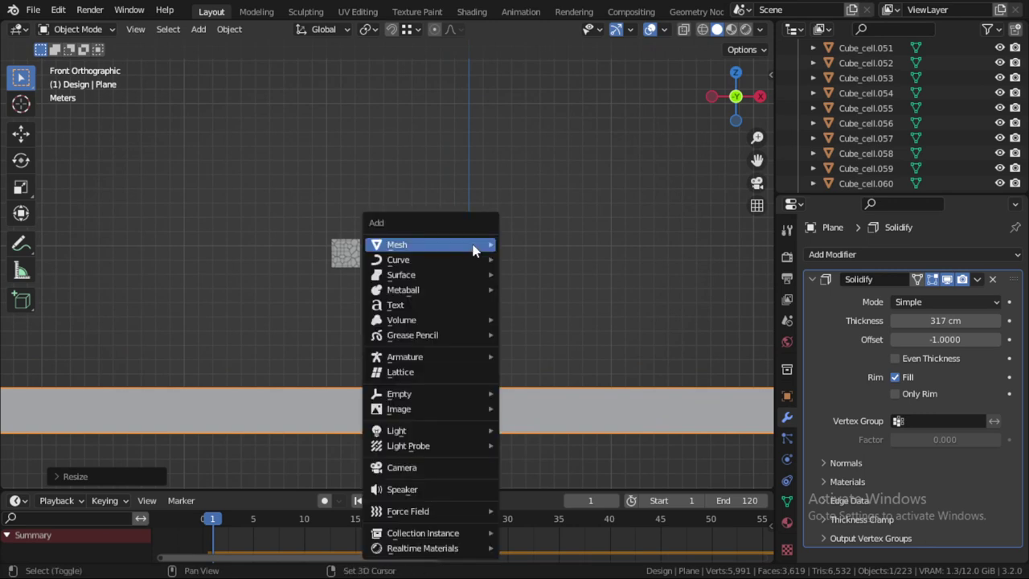
mouse_move(473, 245)
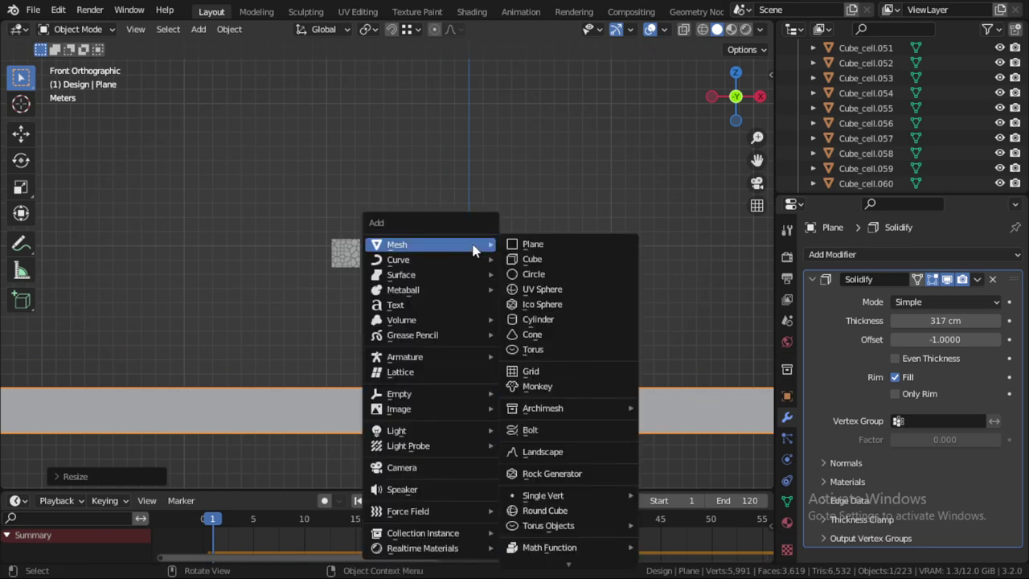
click(540, 289)
scroll(507, 281, up, 3)
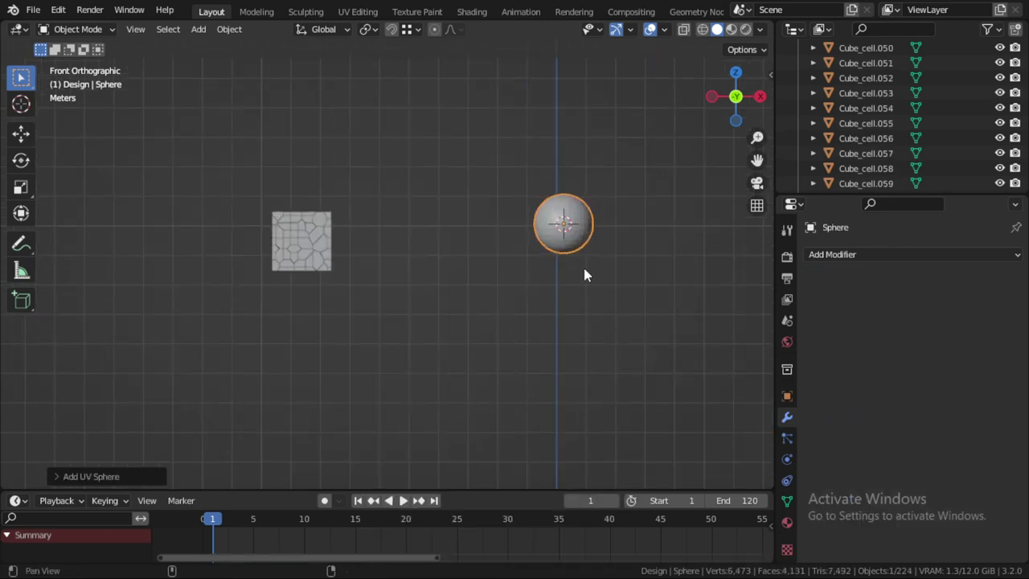
ctrl+scroll(547, 271, down, 3)
key(s)
click(528, 284)
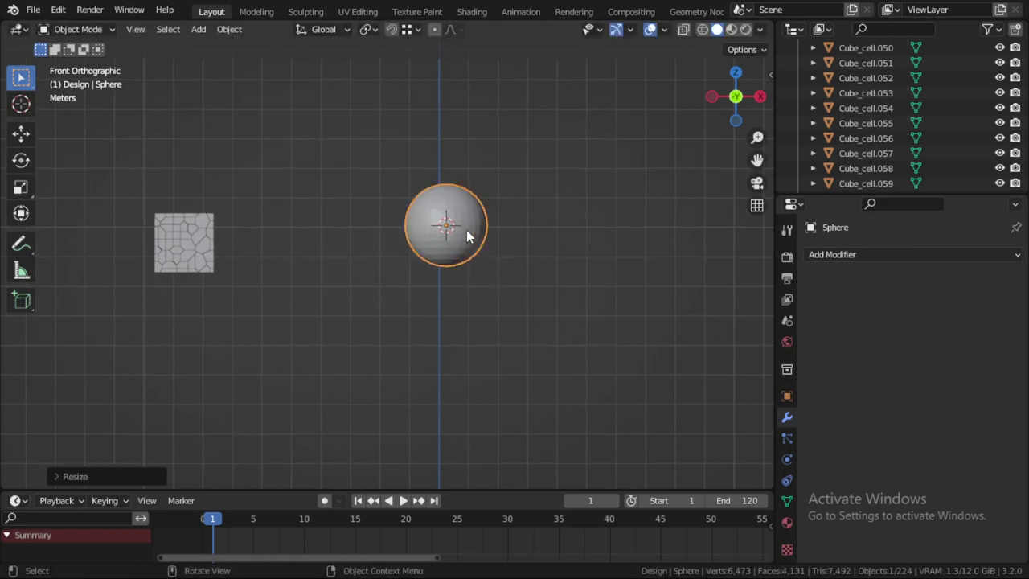
Shatter the sphere into pieces with Cell Fracture
key(F3)
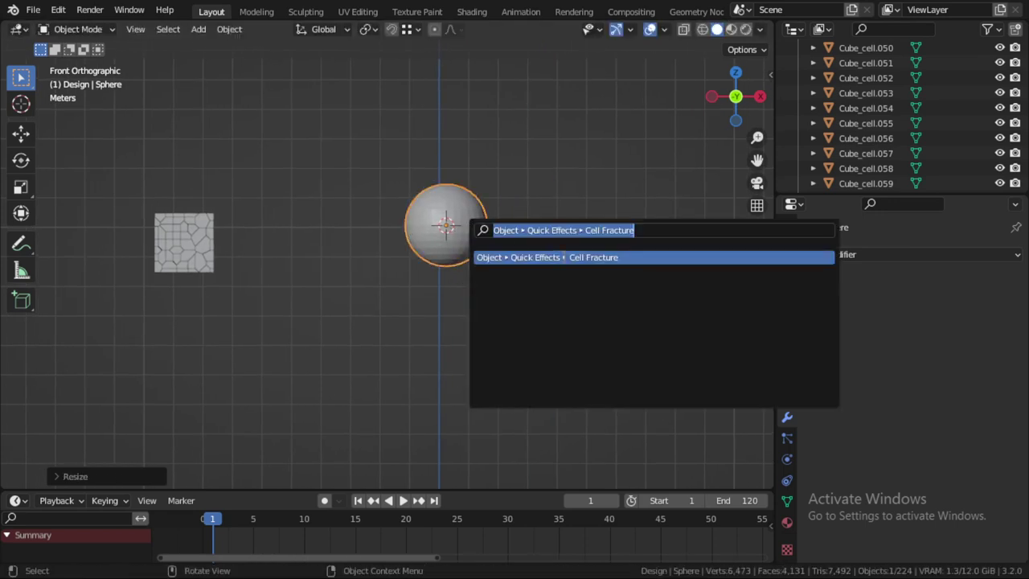
click(585, 257)
click(575, 556)
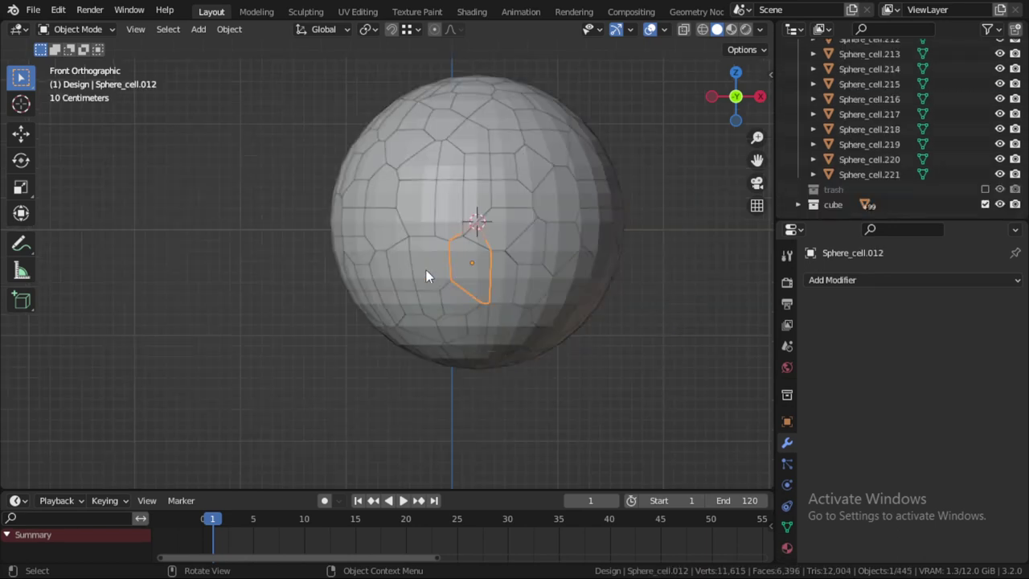
Select the piece Sphere_cell.118 and add a rigid body to it
click(425, 269)
scroll(438, 267, down, 3)
scroll(446, 258, up, 3)
click(429, 214)
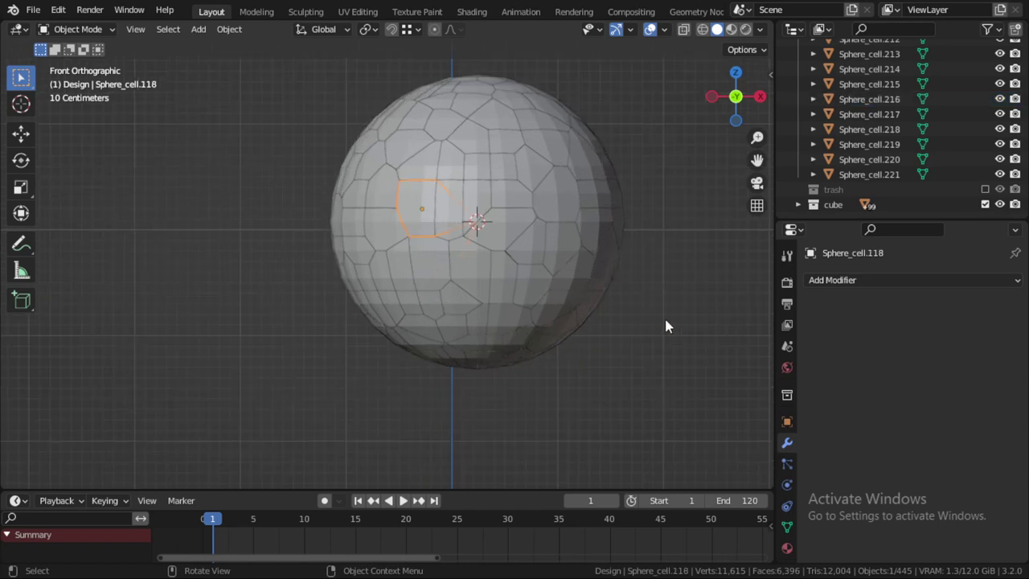
click(787, 485)
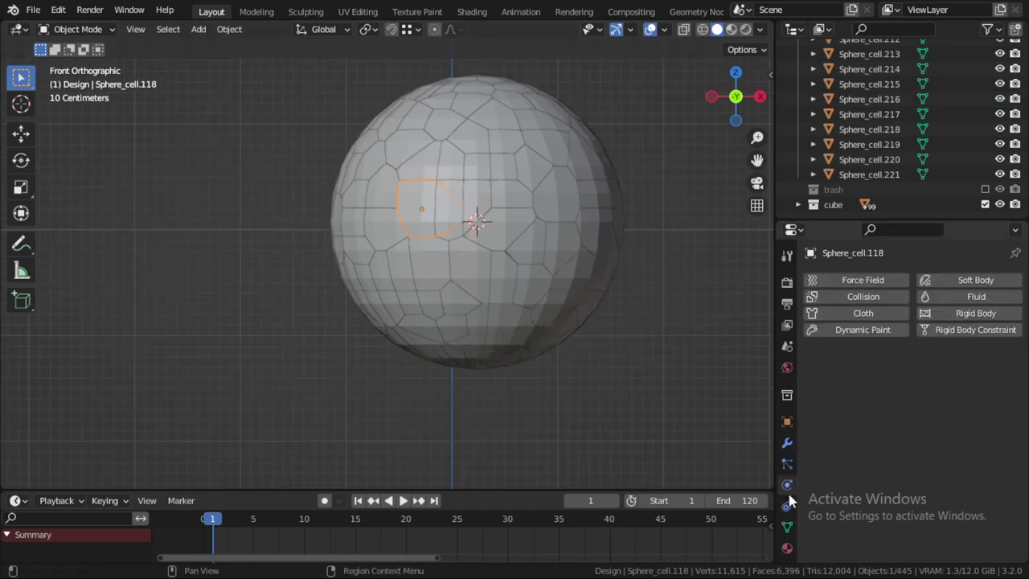
click(950, 313)
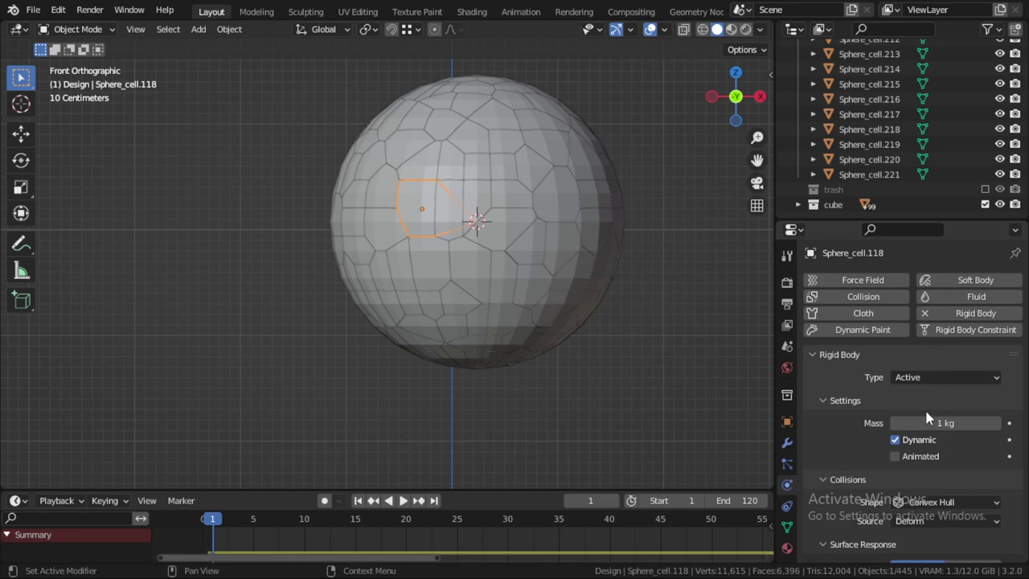
Set the piece's friction to 0.775, bounciness to 0.597, and rotation damping to 0.342
scroll(920, 413, down, 5)
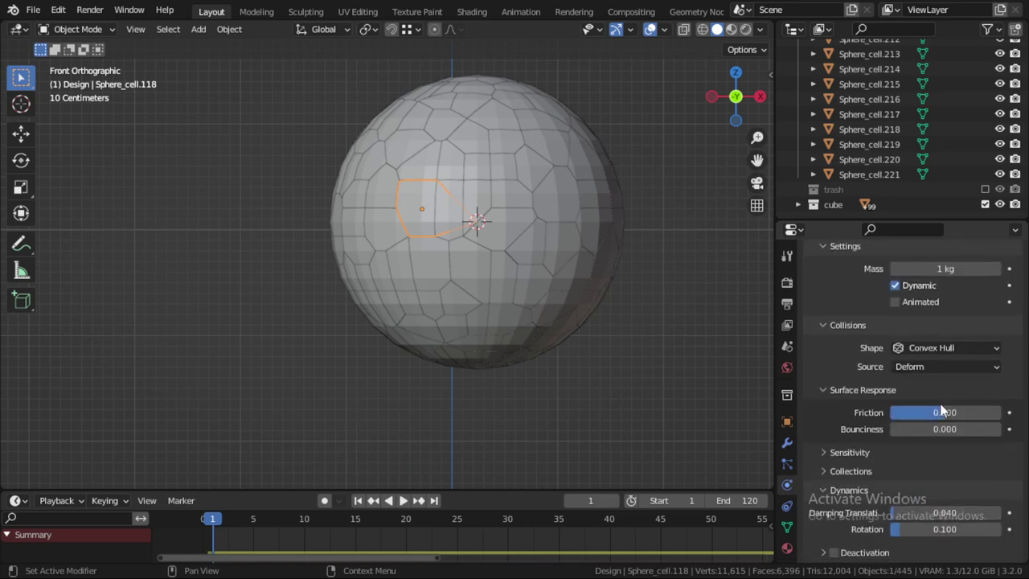
mouse_move(943, 411)
mouse_down()
mouse_move(954, 428)
mouse_move(961, 411)
mouse_move(929, 426)
mouse_up()
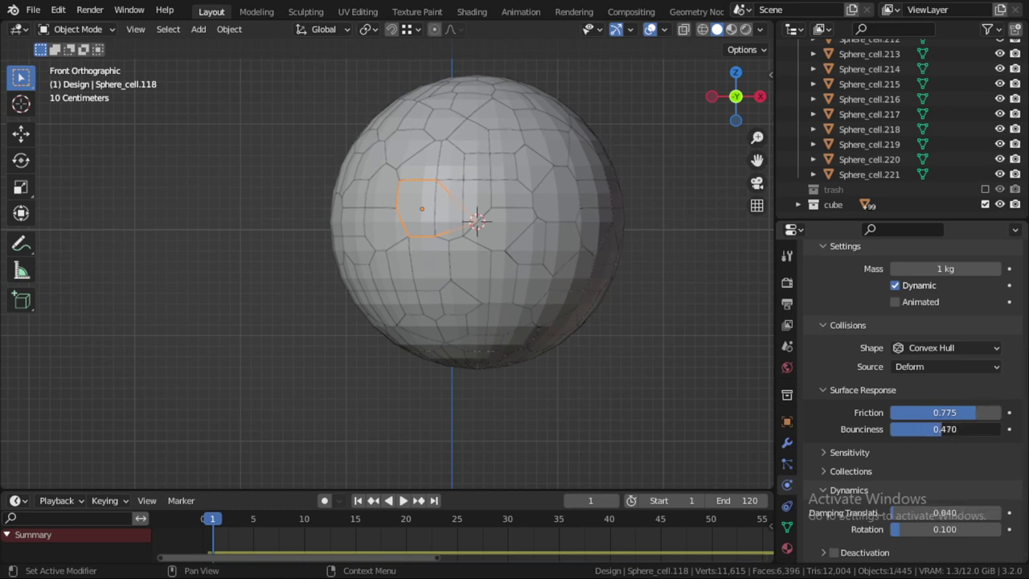
drag(946, 428, 949, 428)
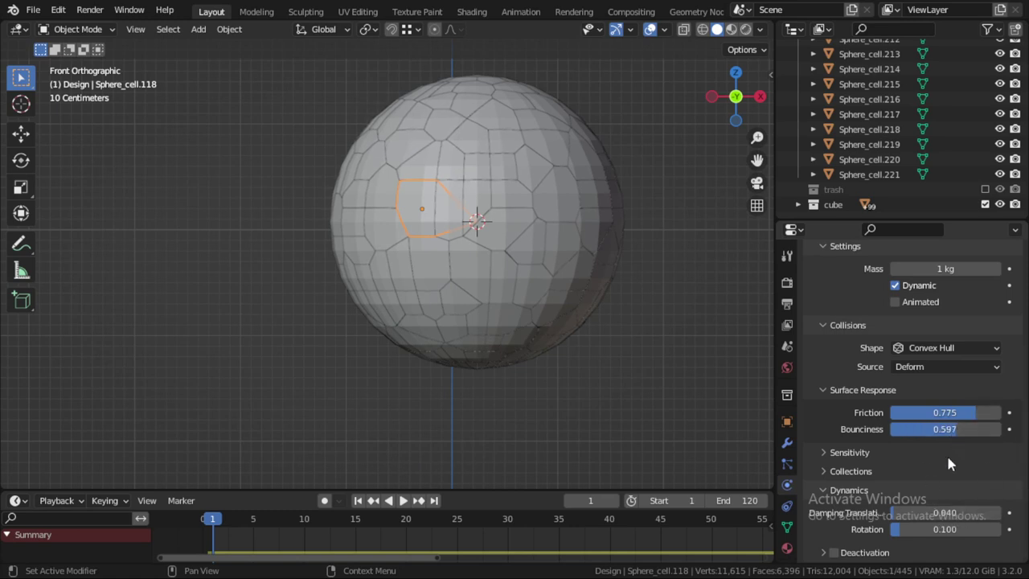
drag(916, 528, 939, 529)
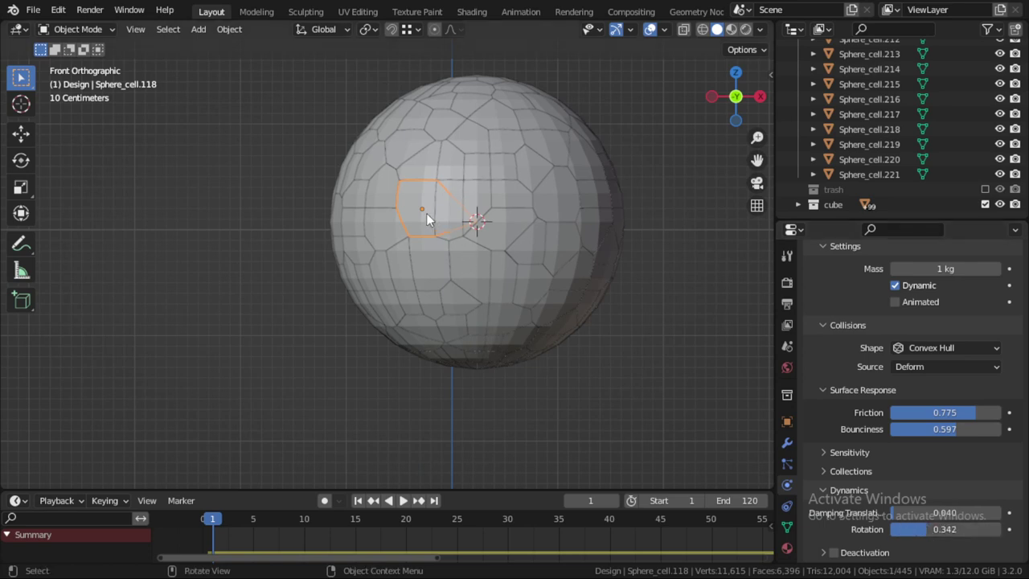
Box-select all 222 sphere pieces in X-ray view, keeping the configured piece active
key(shift+z)
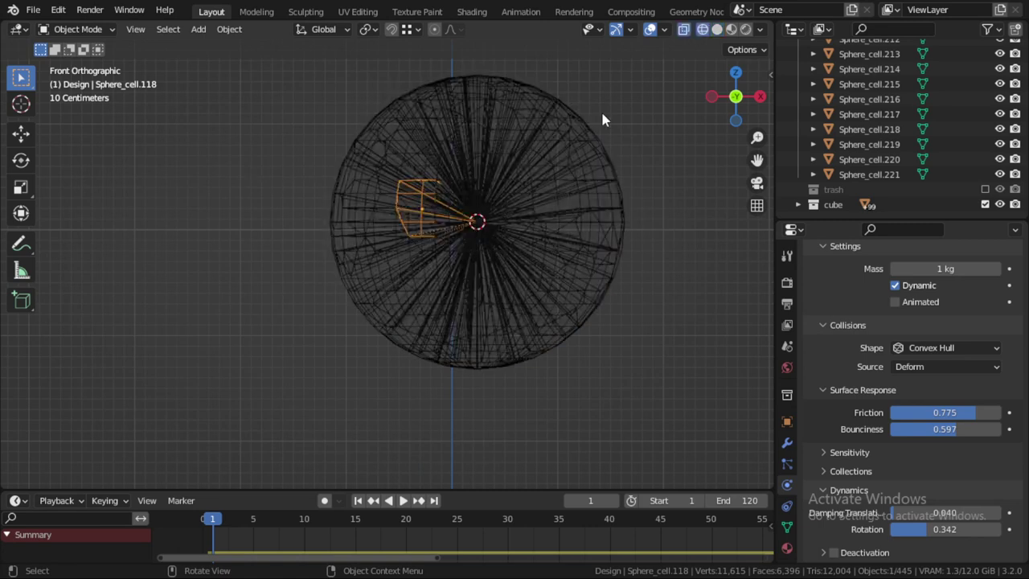
key(shift+z)
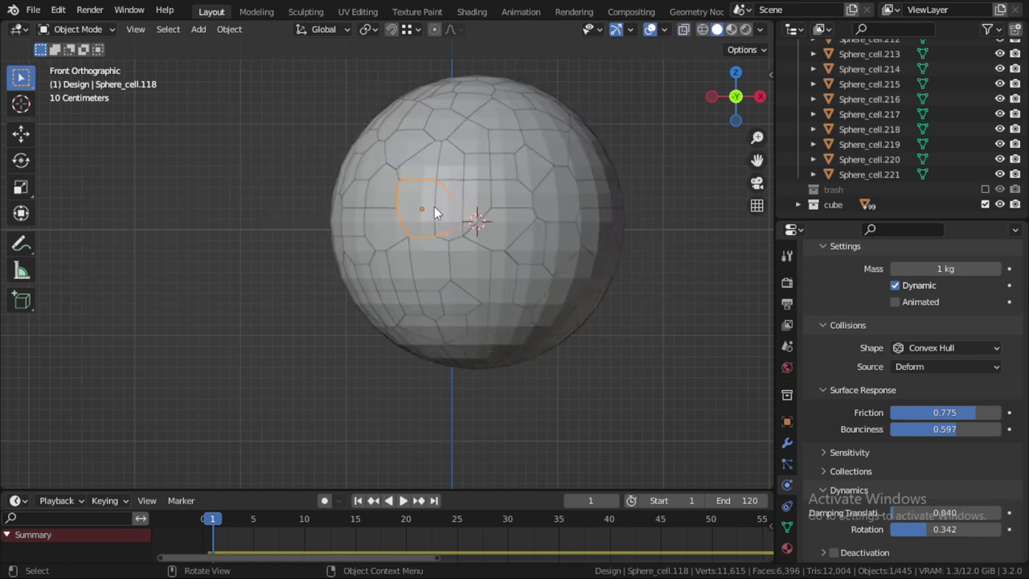
key(shift+z)
key(a)
key(alt+a)
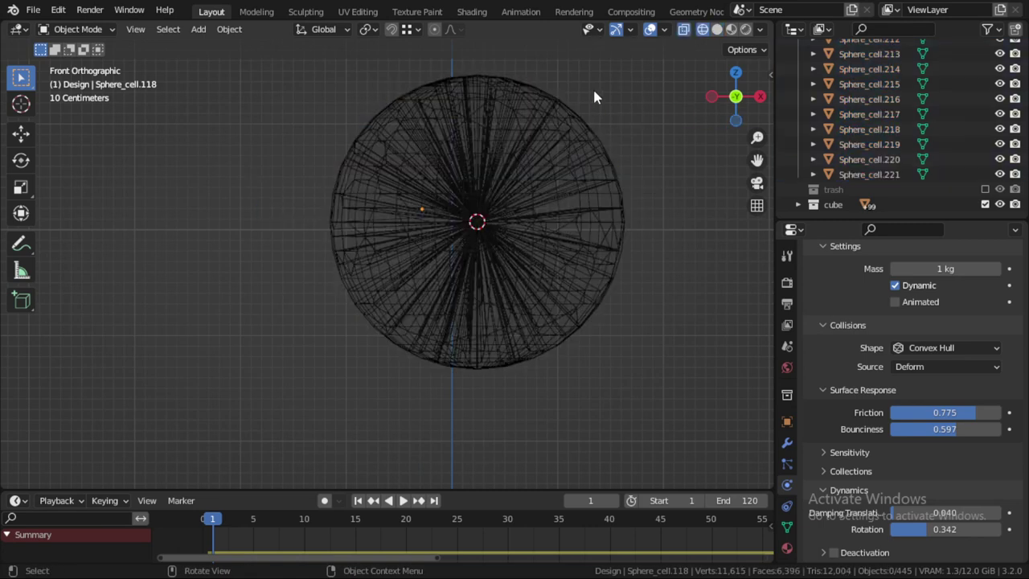
key(b)
drag(650, 85, 283, 431)
key(shift+z)
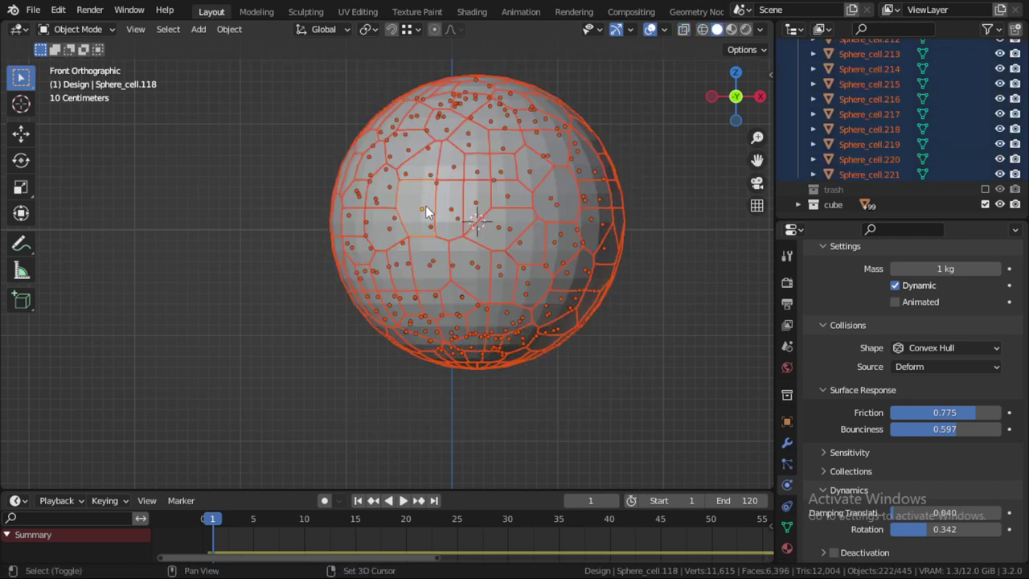
Copy the active piece's rigid-body settings to all selected pieces, then select a single piece
click(228, 30)
mouse_move(306, 397)
click(421, 485)
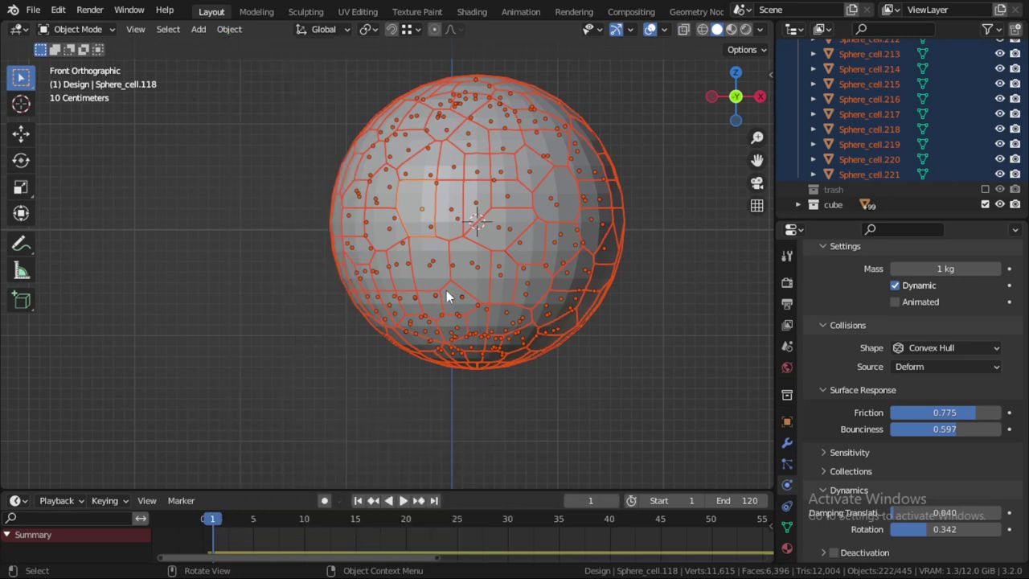
click(442, 266)
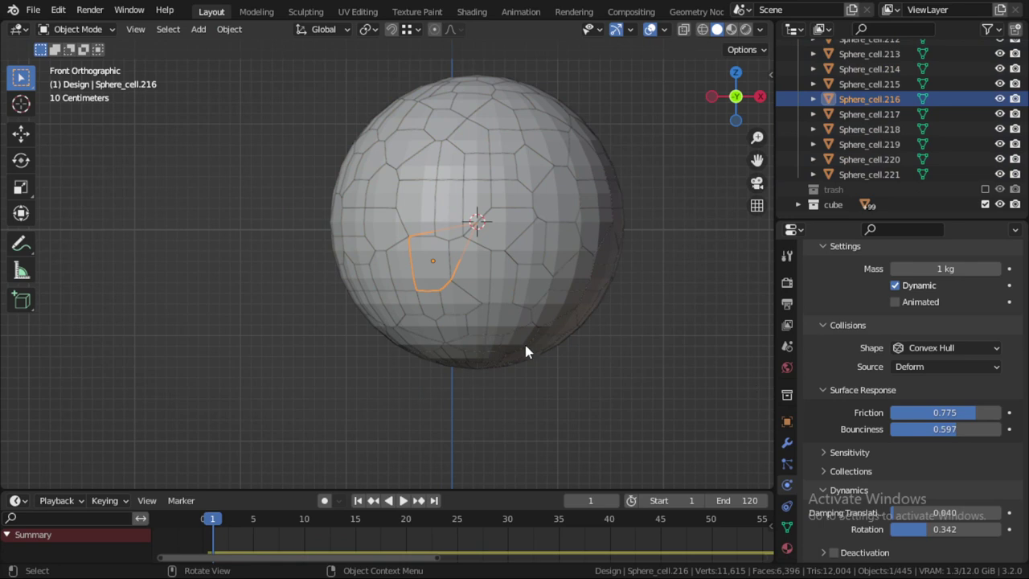
scroll(523, 343, down, 12)
Play the simulation to around frame 83, watching the cube and sphere fragments scatter across the slab
middle_drag(486, 338, 451, 378)
click(403, 500)
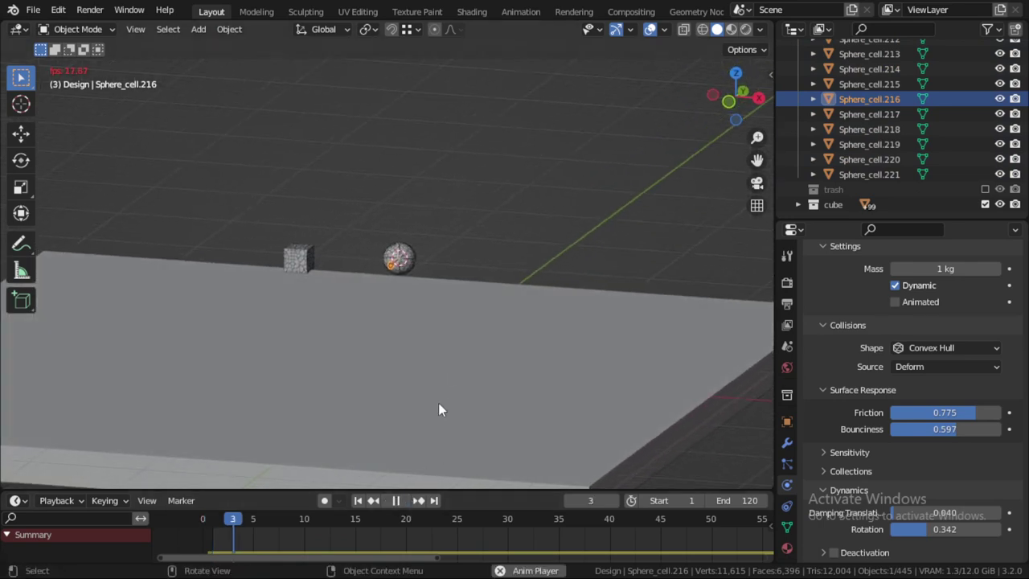
scroll(440, 328, up, 3)
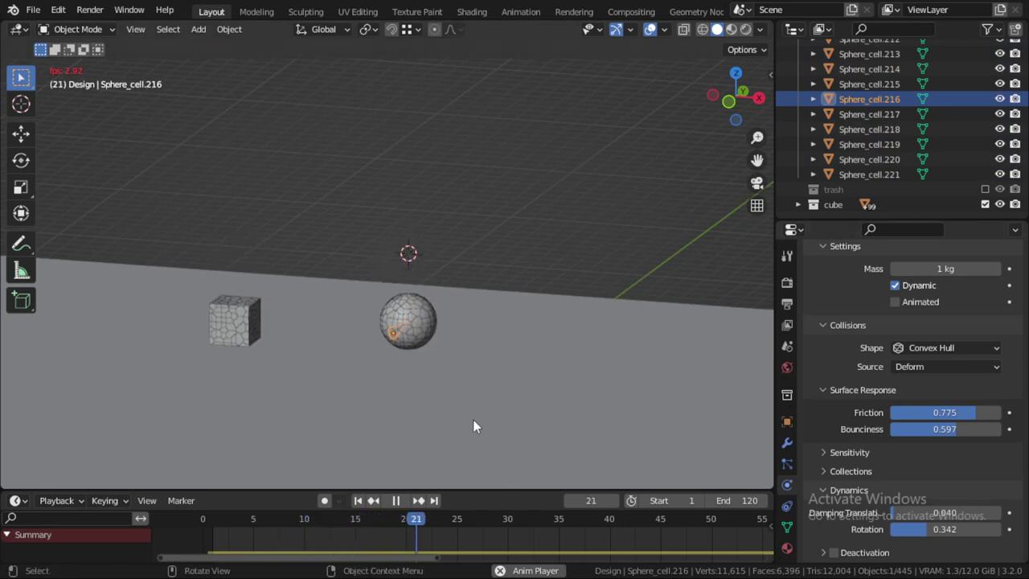
scroll(474, 420, down, 1)
scroll(440, 419, down, 2)
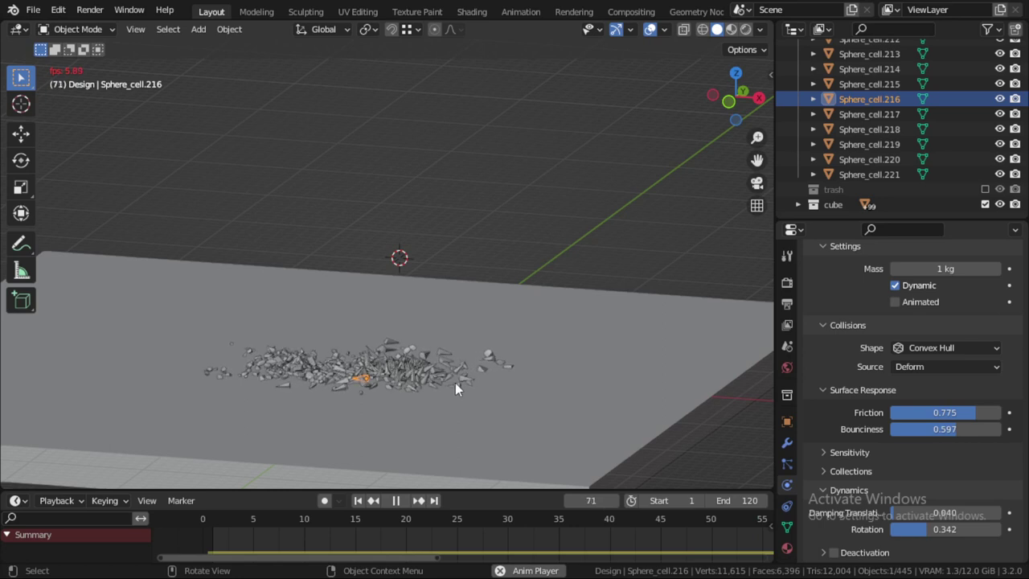
scroll(474, 393, up, 3)
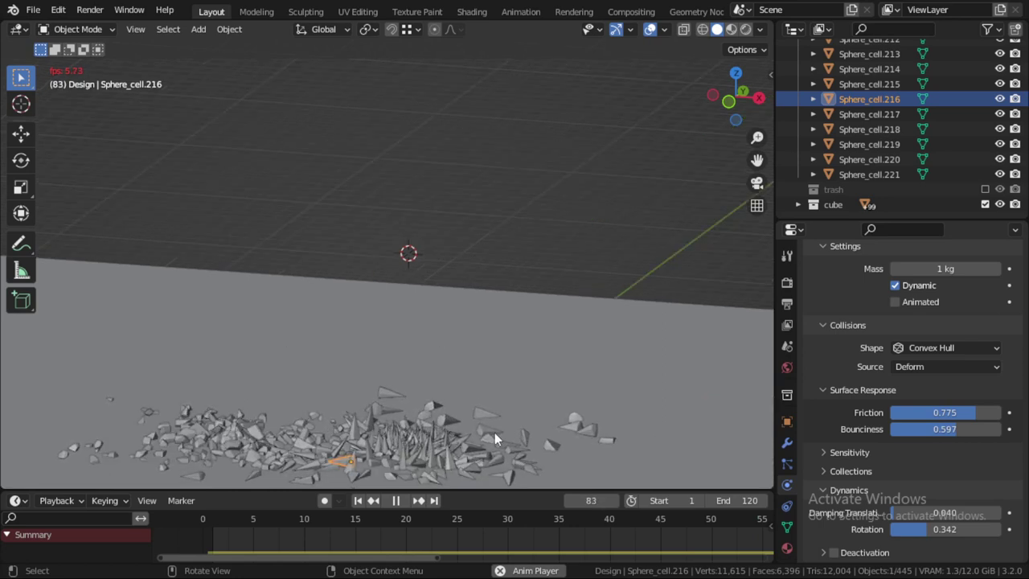